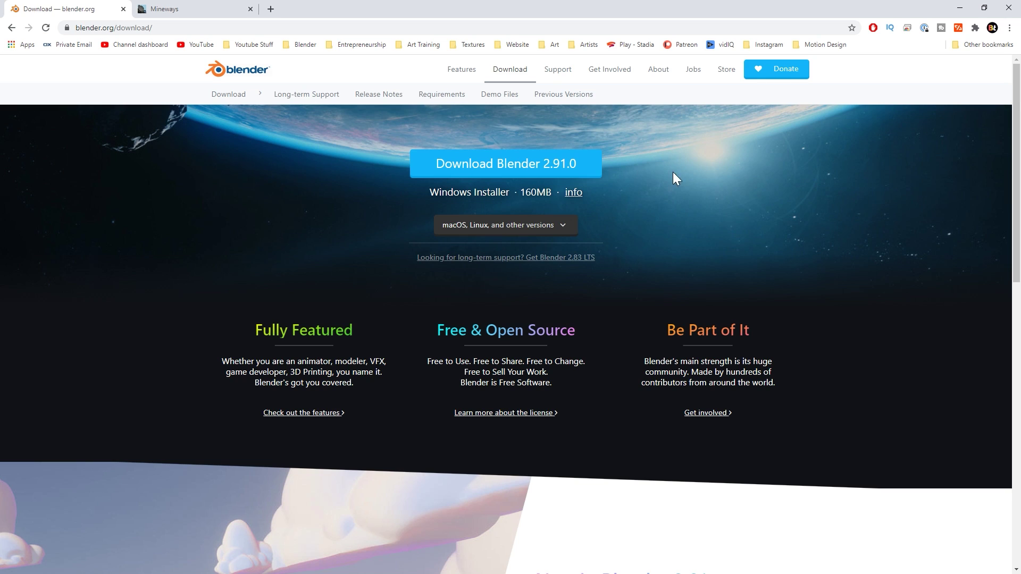
Download Blender 2.91.0 for Windows and open the download link in the Mineways site's quick start section.
click(556, 164)
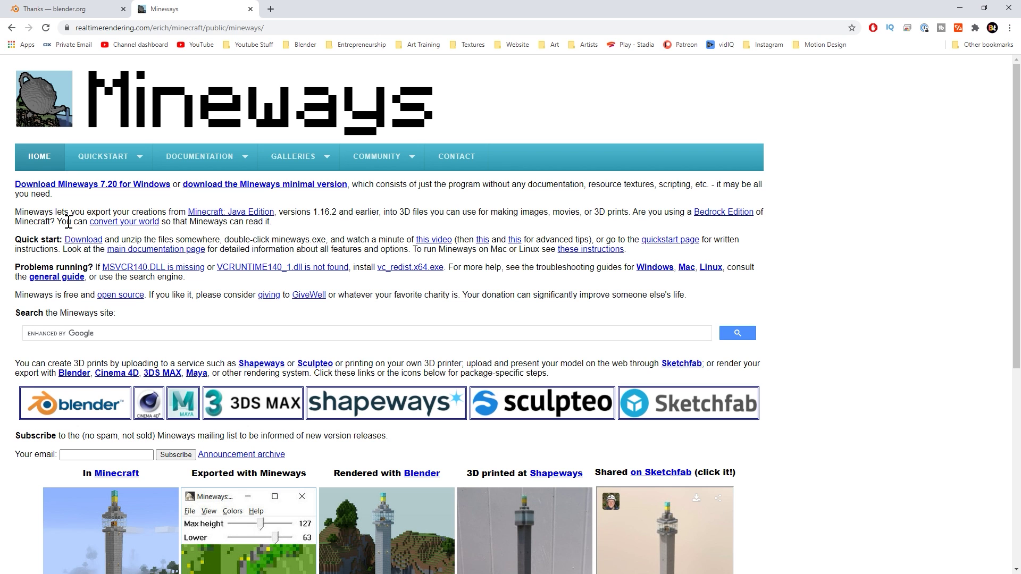
click(85, 241)
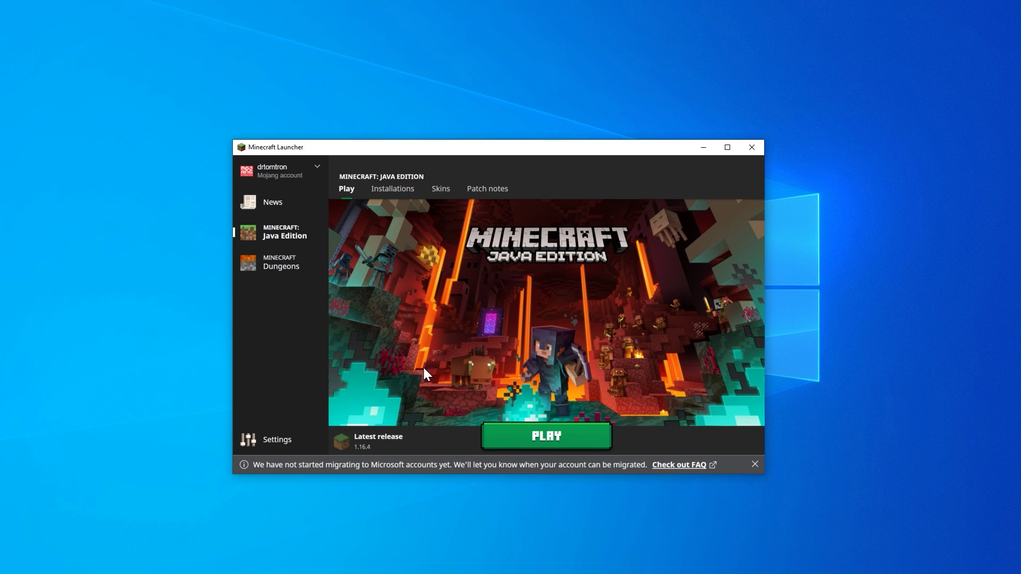
Launch Minecraft: Java Edition with the latest release 1.16.4 and maximise its window.
click(279, 231)
click(547, 444)
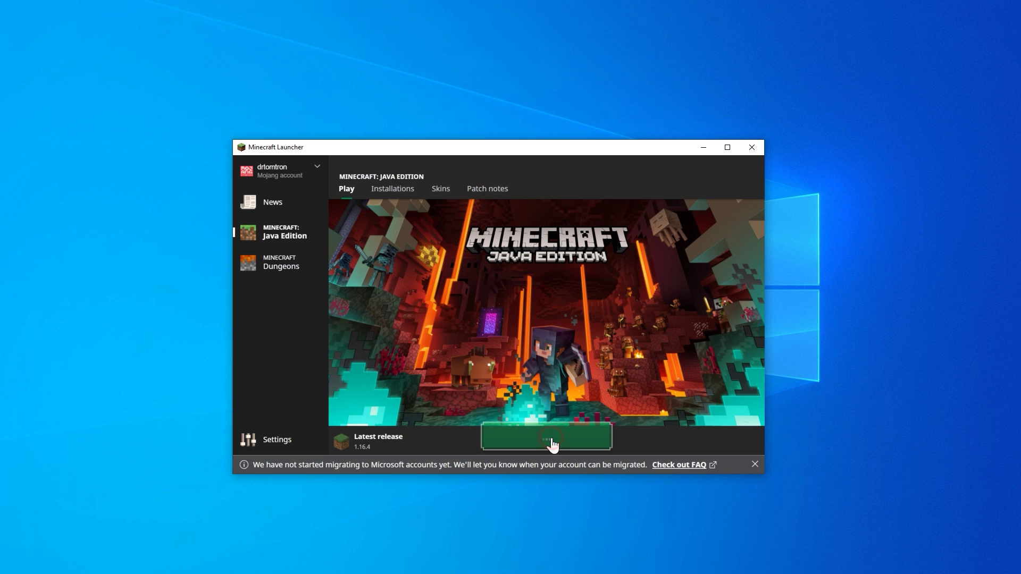
click(728, 147)
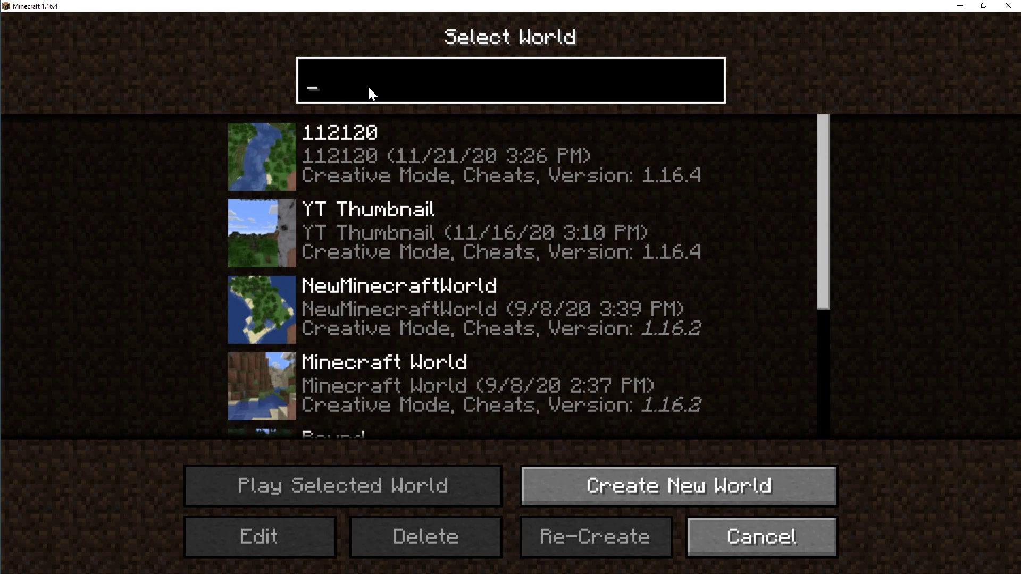
Start a new Minecraft world named Mineways Tutorial with the game mode set to Creative.
text(Mineways)
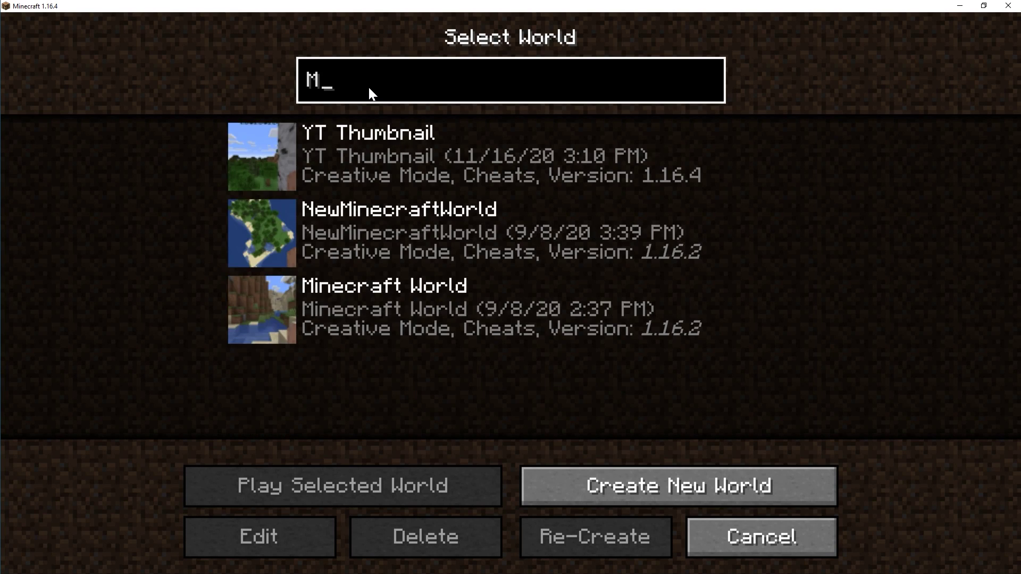
text( Tutorial)
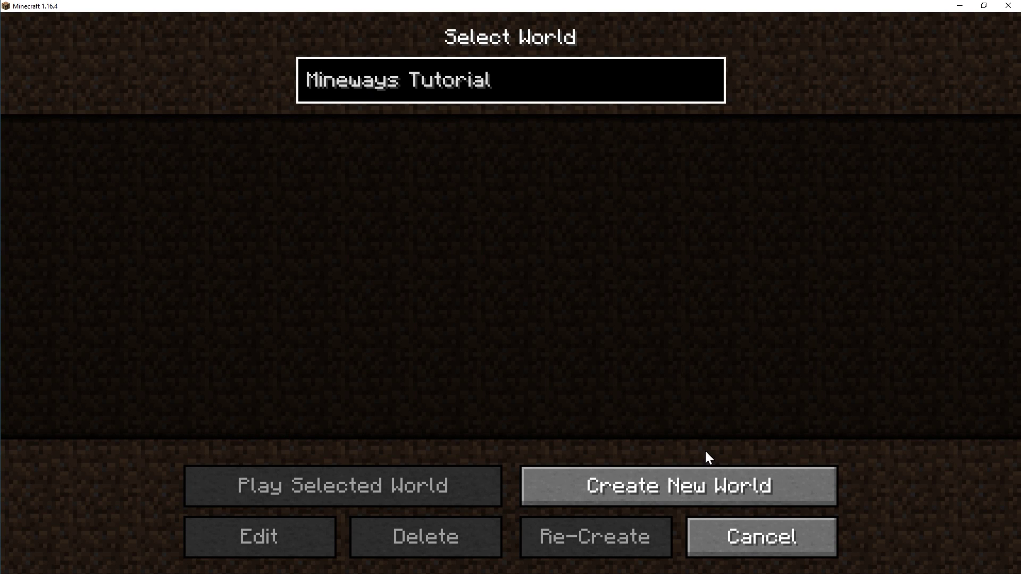
click(696, 485)
click(391, 254)
click(391, 253)
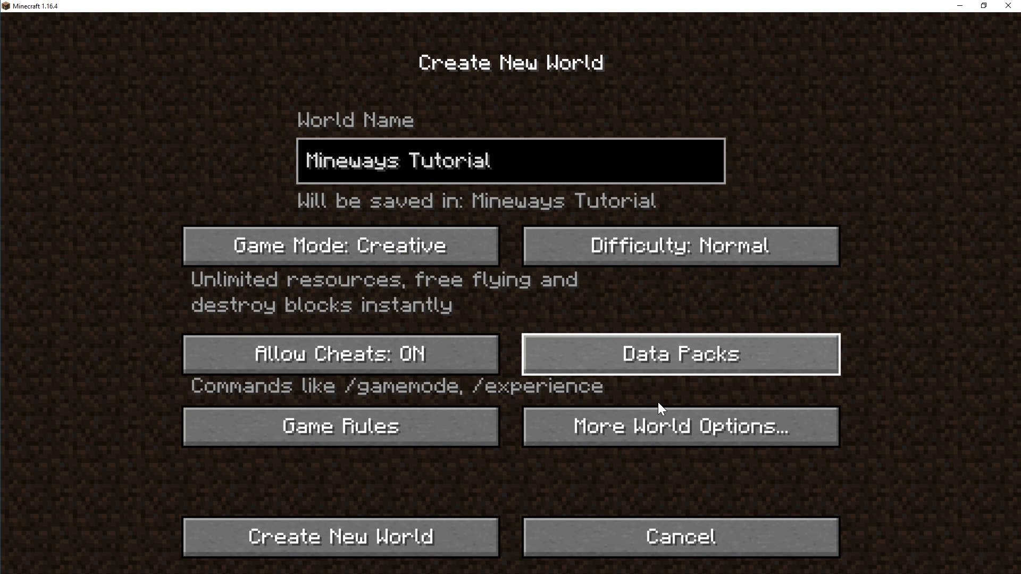
Set the seed for the world generator to 1111 in the additional world options.
click(670, 428)
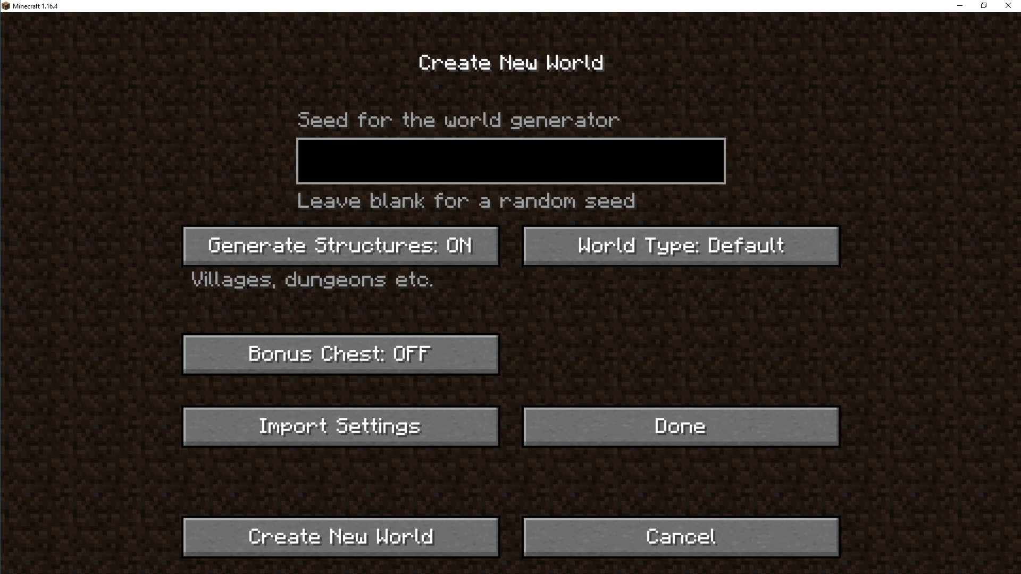
click(399, 170)
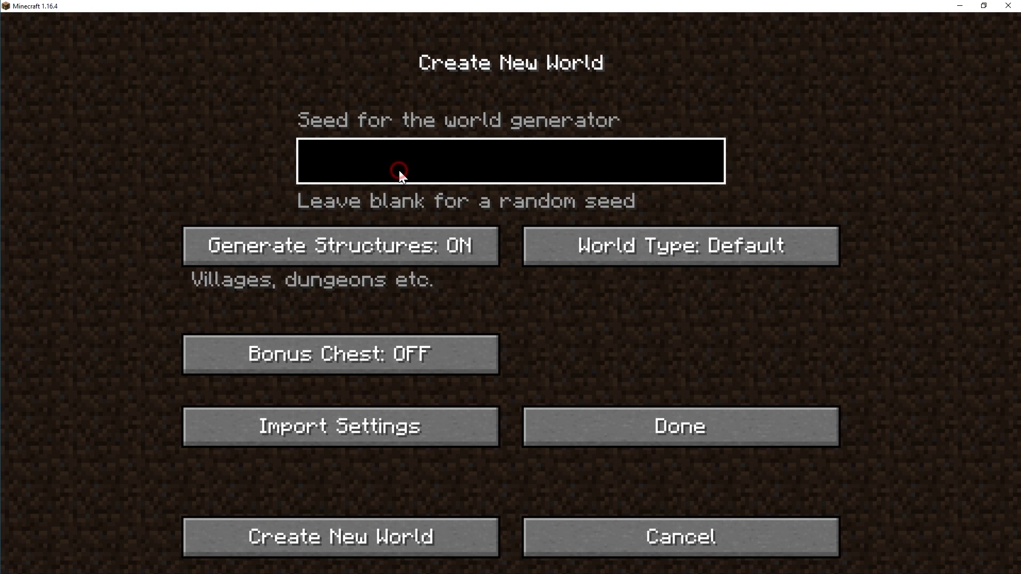
text(1111)
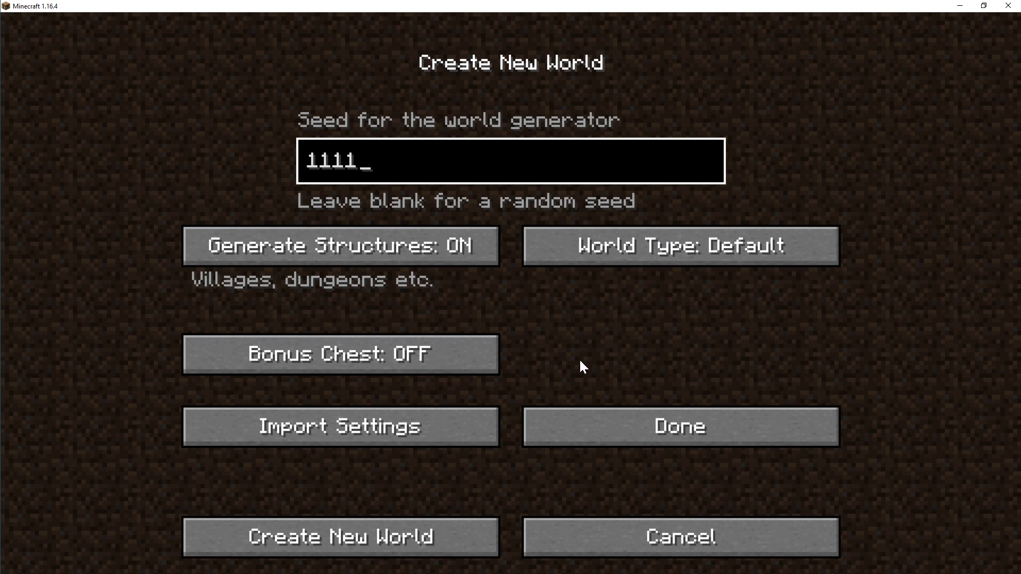
click(644, 439)
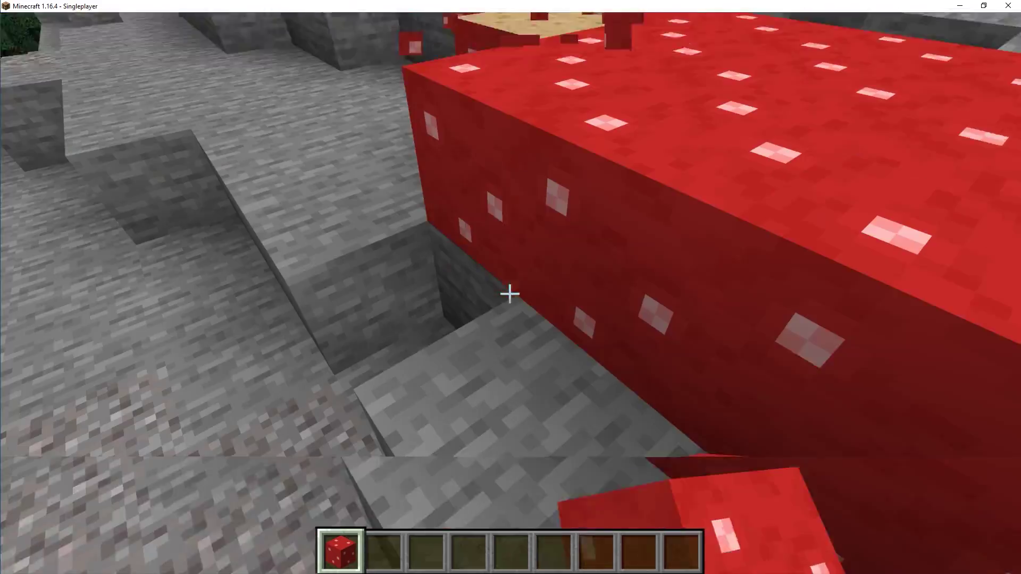
Place red mushroom blocks on the stone ground, and save and quit the world to the title screen.
right_click(509, 293)
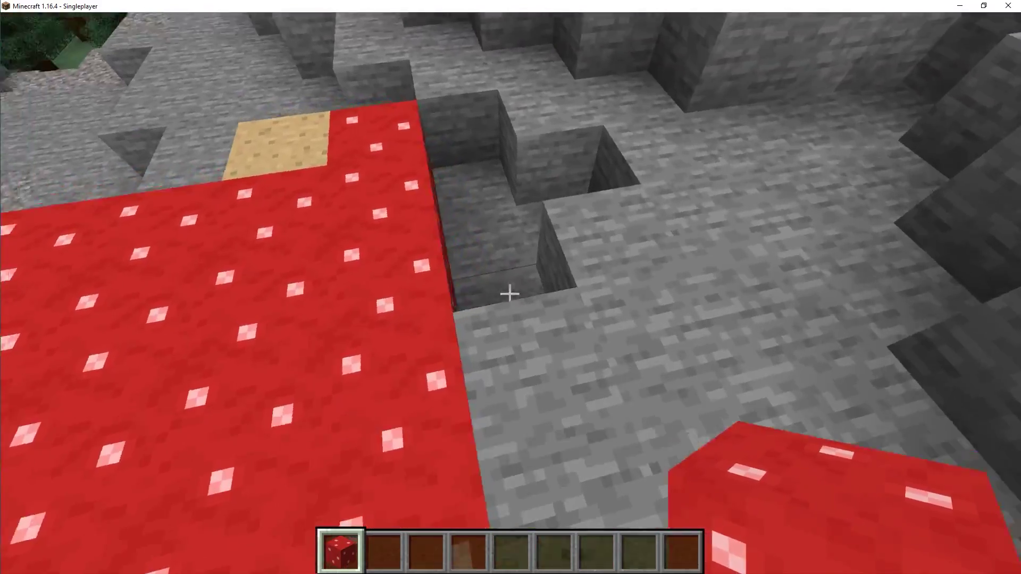
right_click(509, 294)
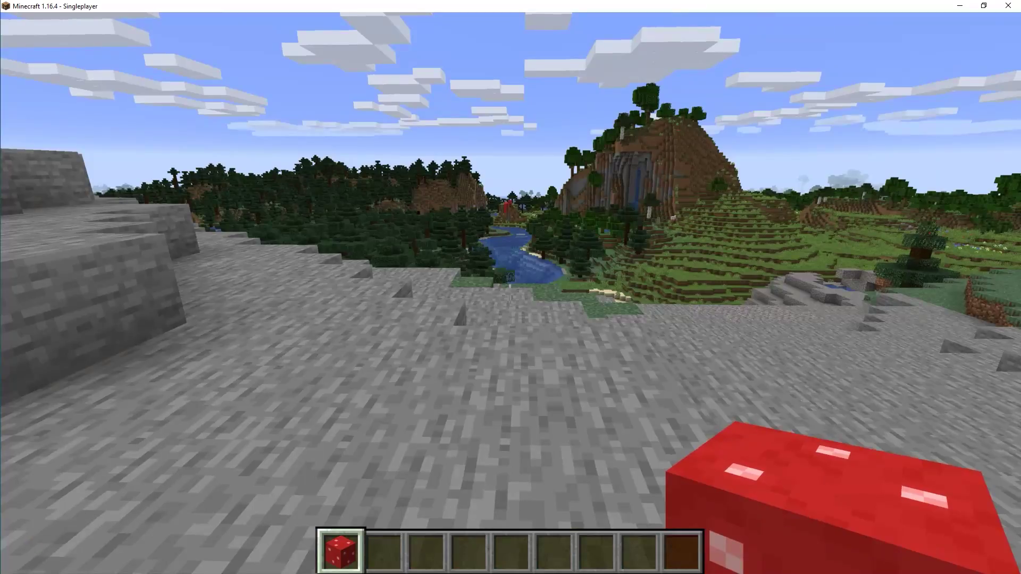
key(Escape)
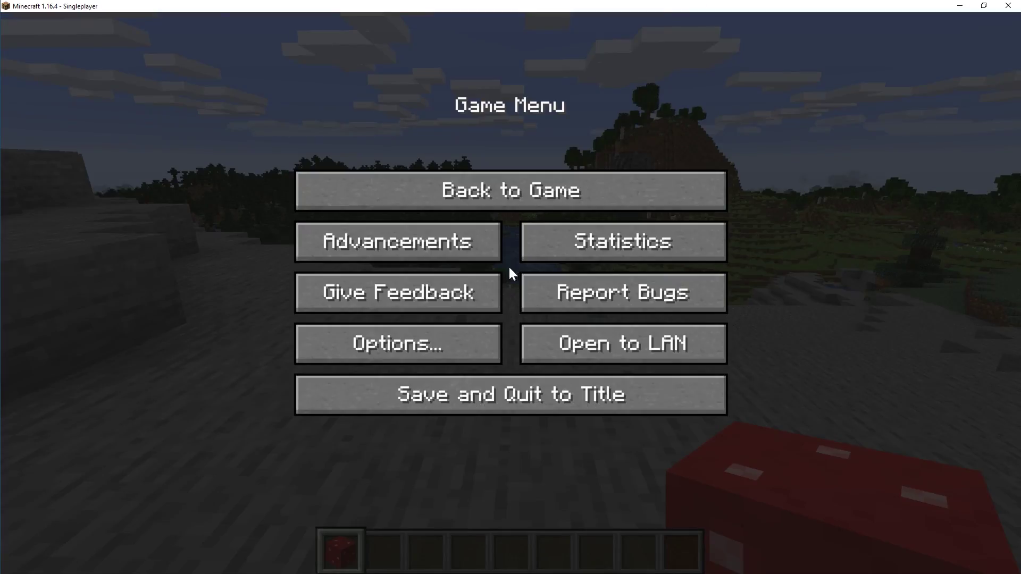
click(528, 395)
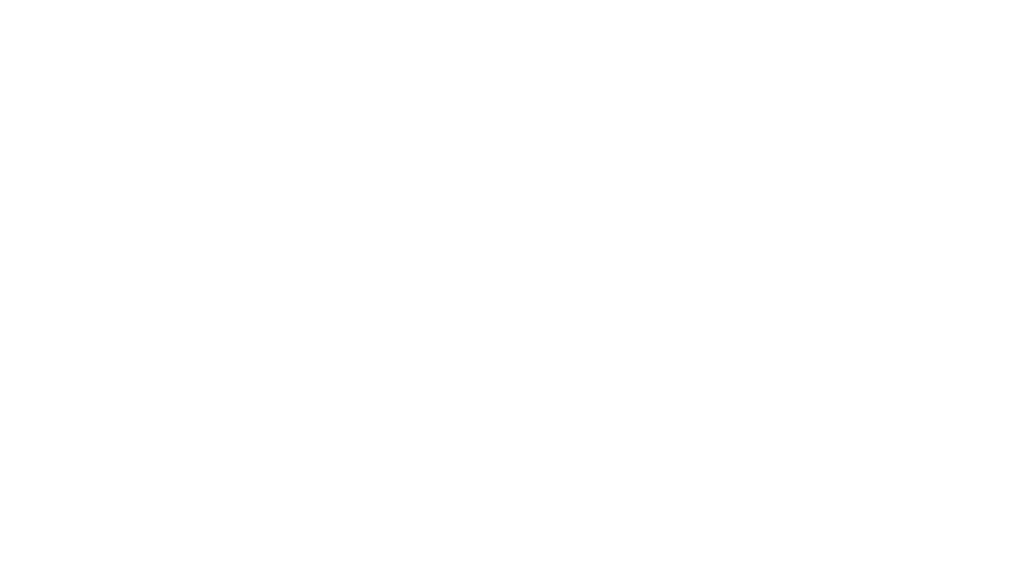
Switch to Mineways, open the Mineways Tutorial world and jump the map to the player's position.
click(12, 21)
mouse_move(17, 31)
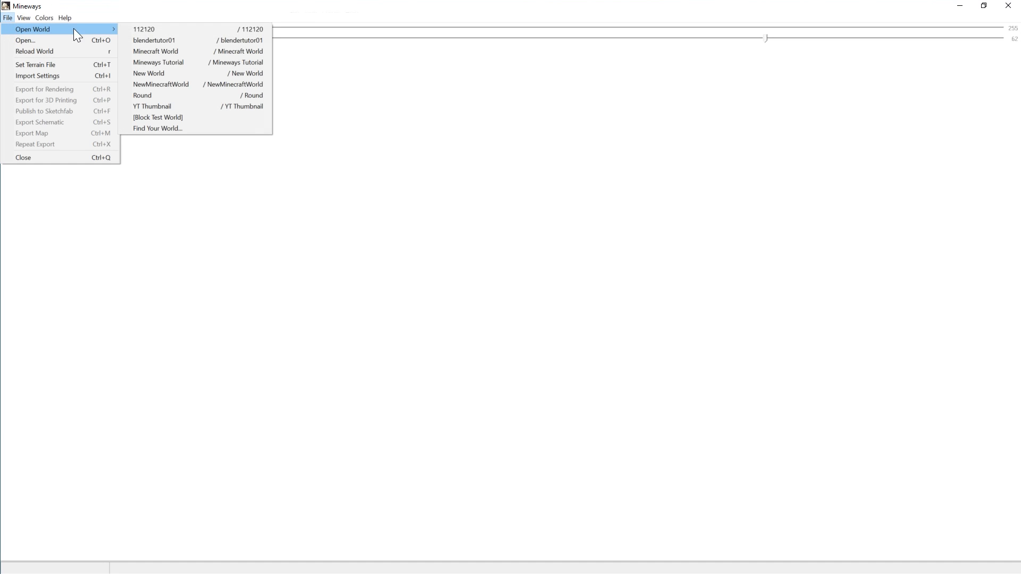
click(197, 61)
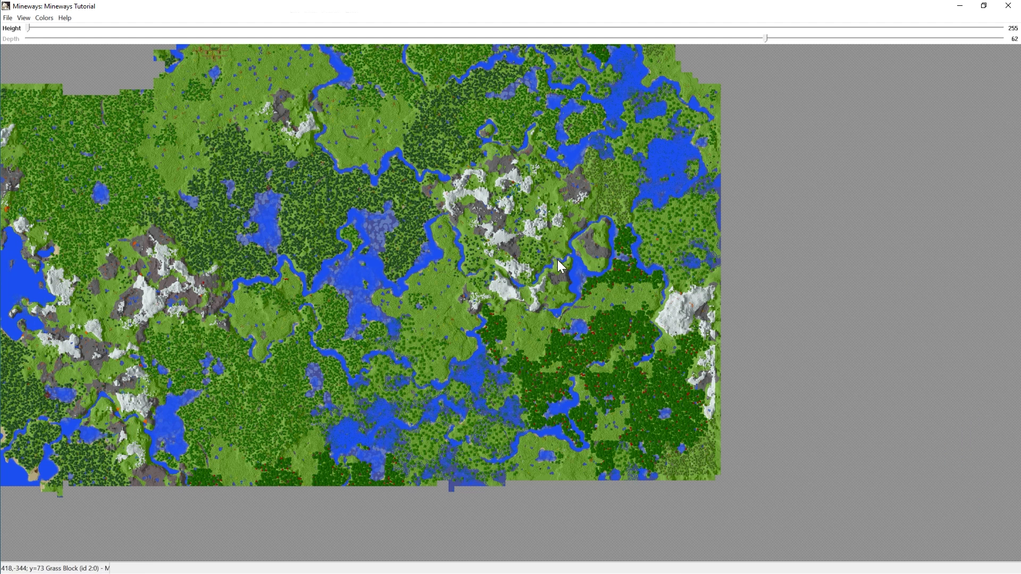
click(6, 19)
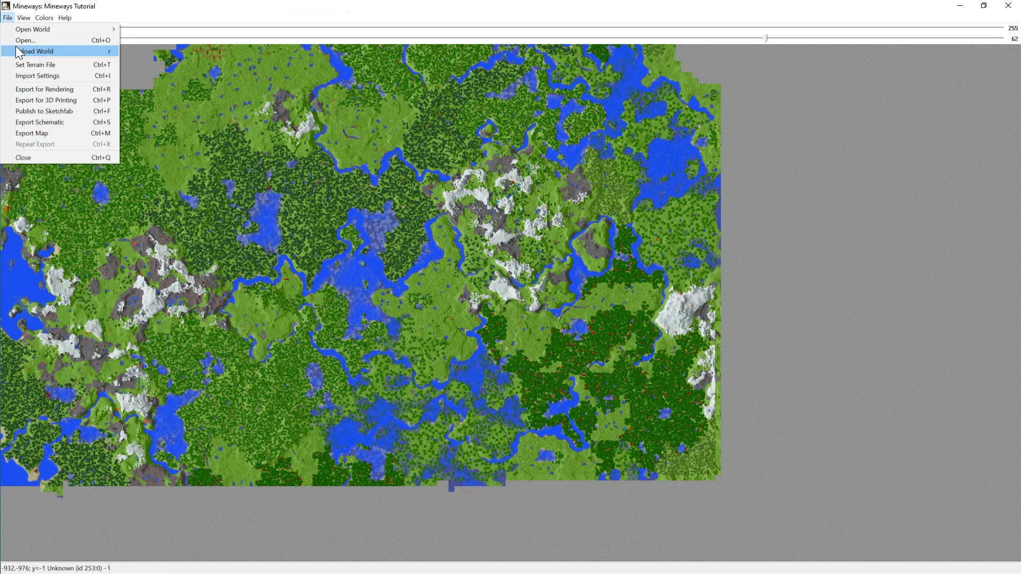
click(24, 17)
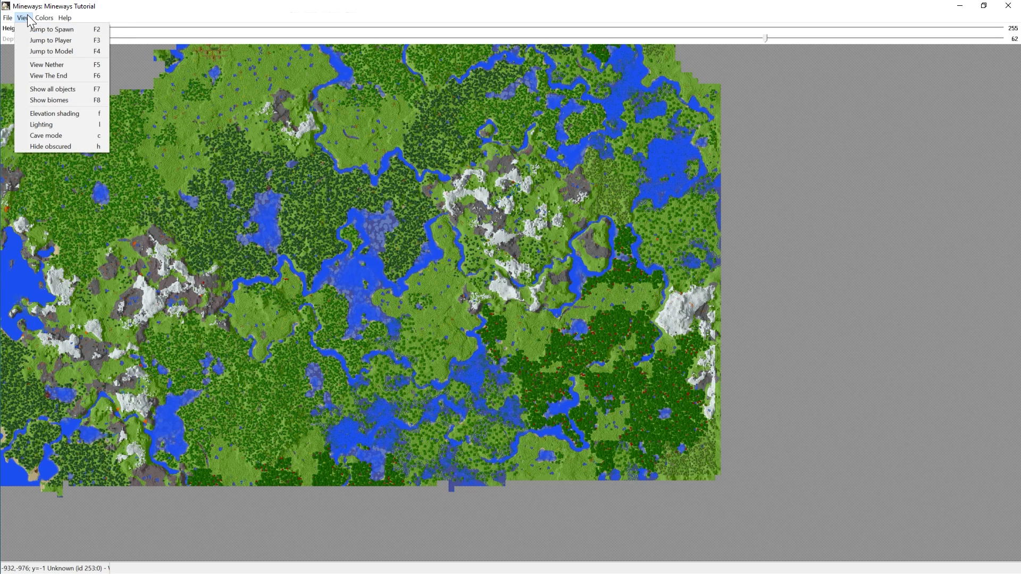
click(62, 39)
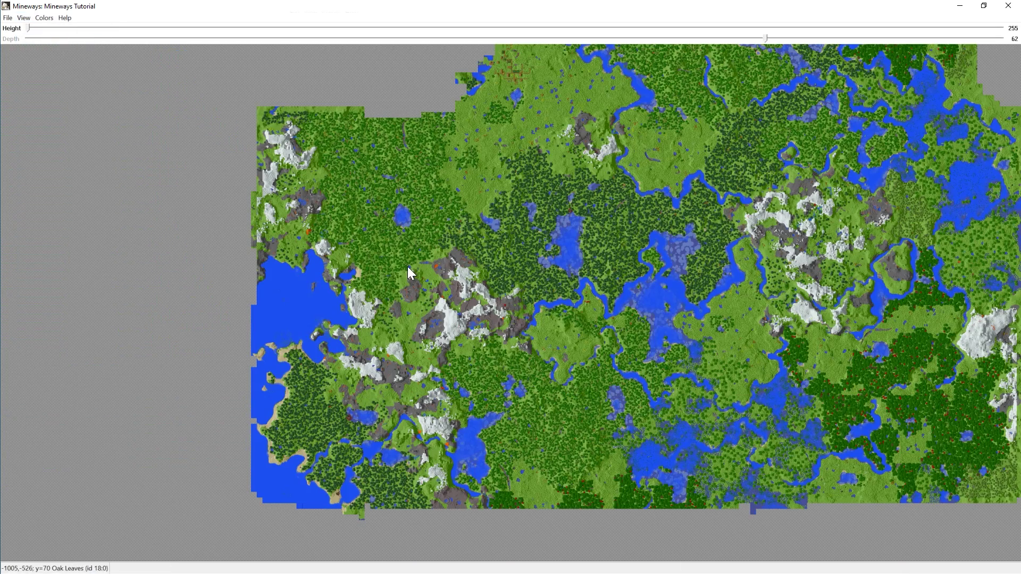
Select a rectangular map area of about 520 by 240 blocks over the snowy mountains and river, with depth 54.
scroll(392, 261, up, 2)
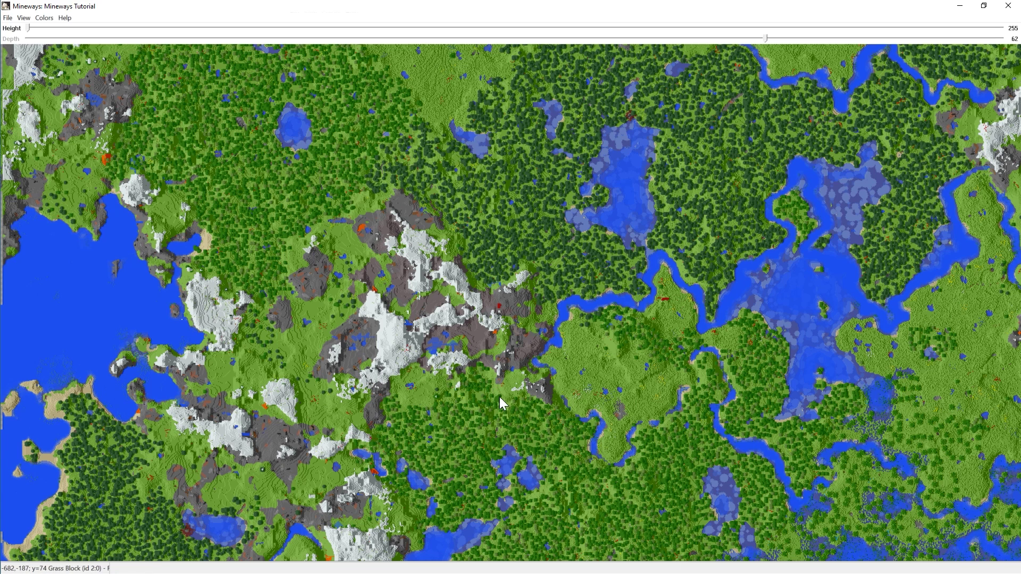
mouse_move(421, 435)
mouse_down()
mouse_move(448, 358)
mouse_move(510, 308)
mouse_move(598, 263)
mouse_up()
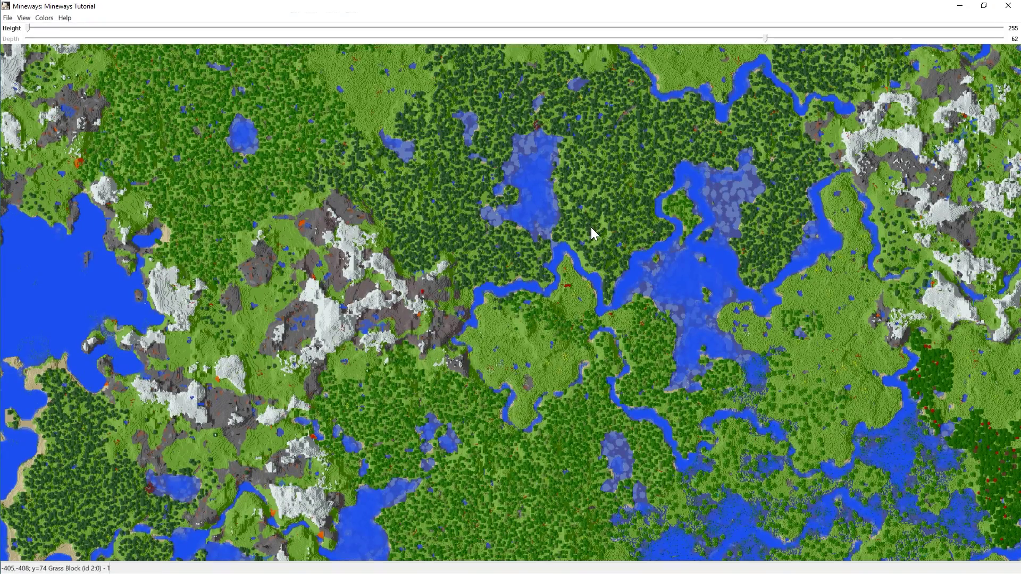
right_drag(594, 228, 270, 375)
key(Return)
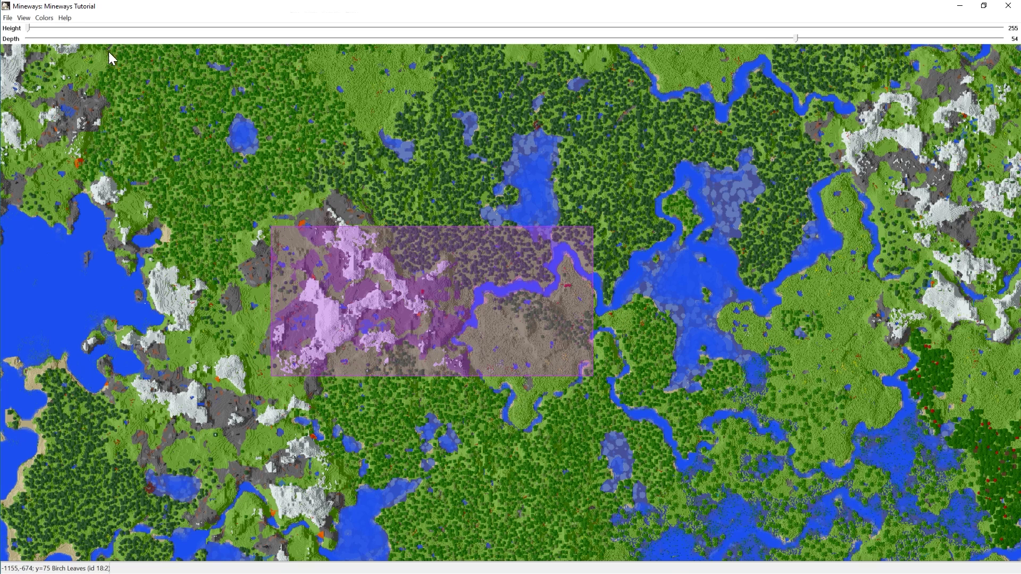
Start an export for rendering and create a folder named Mineways Tutorial inside z_3D Objects.
click(8, 18)
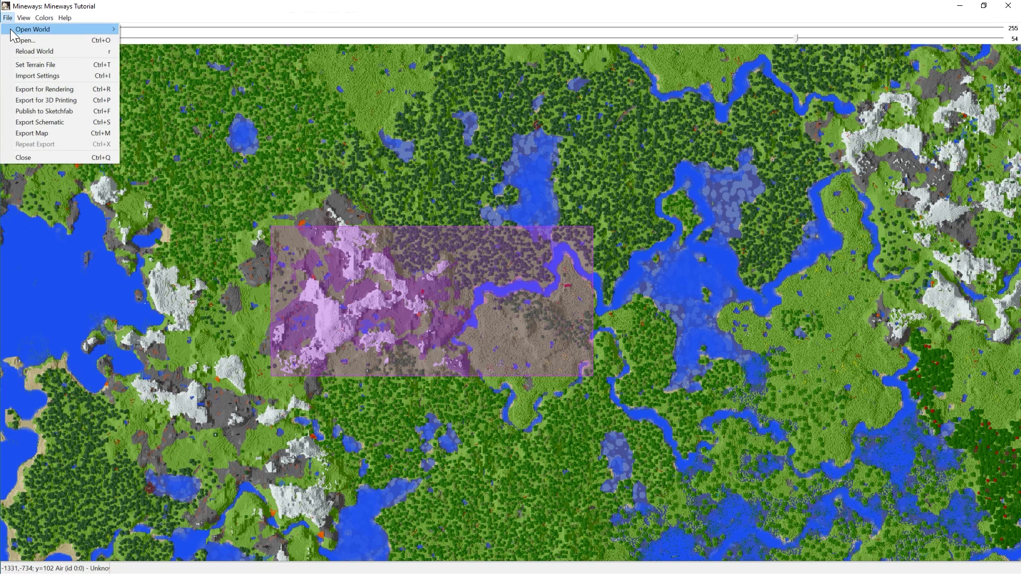
click(62, 89)
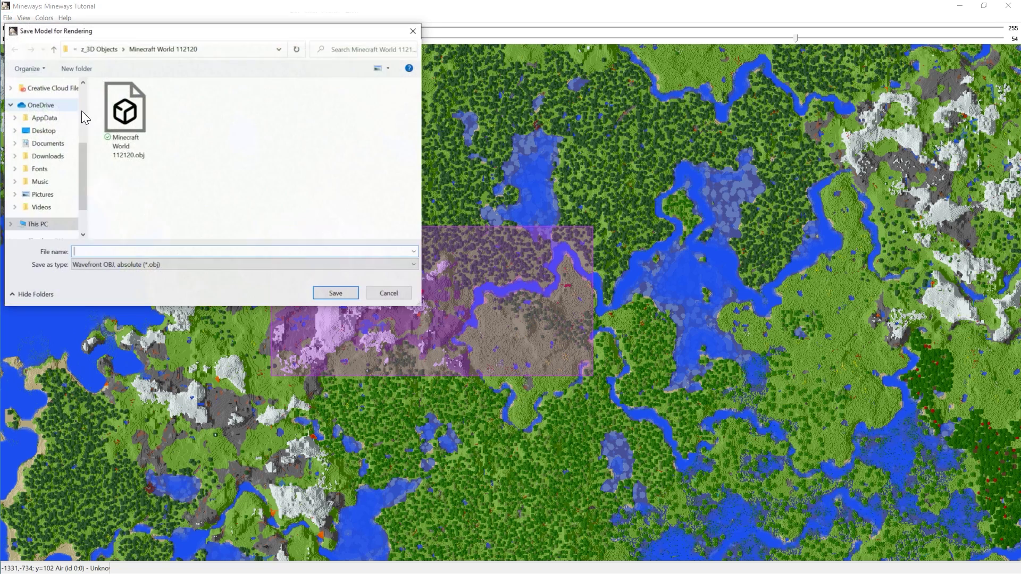
drag(209, 34, 348, 67)
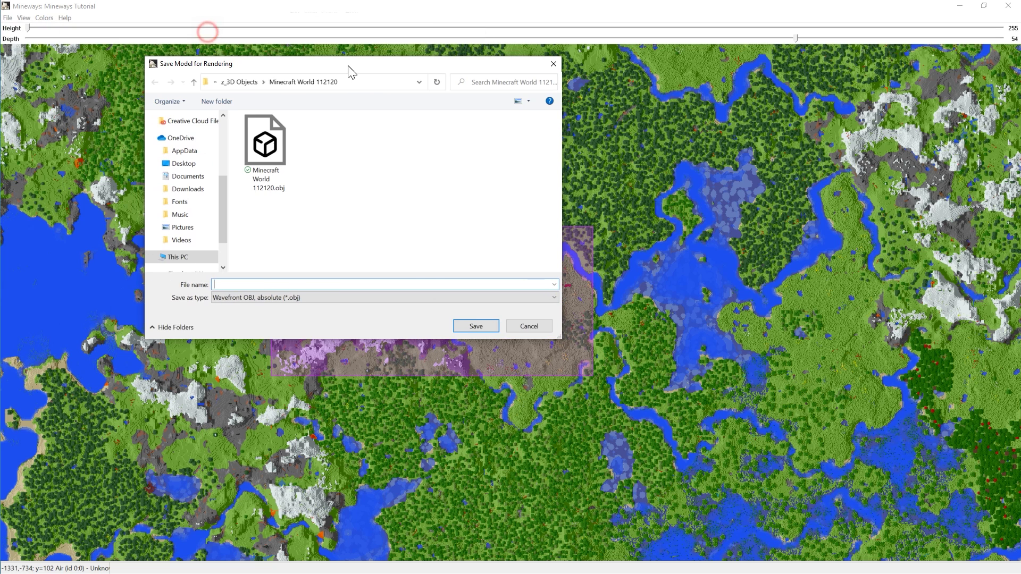
click(240, 83)
click(218, 102)
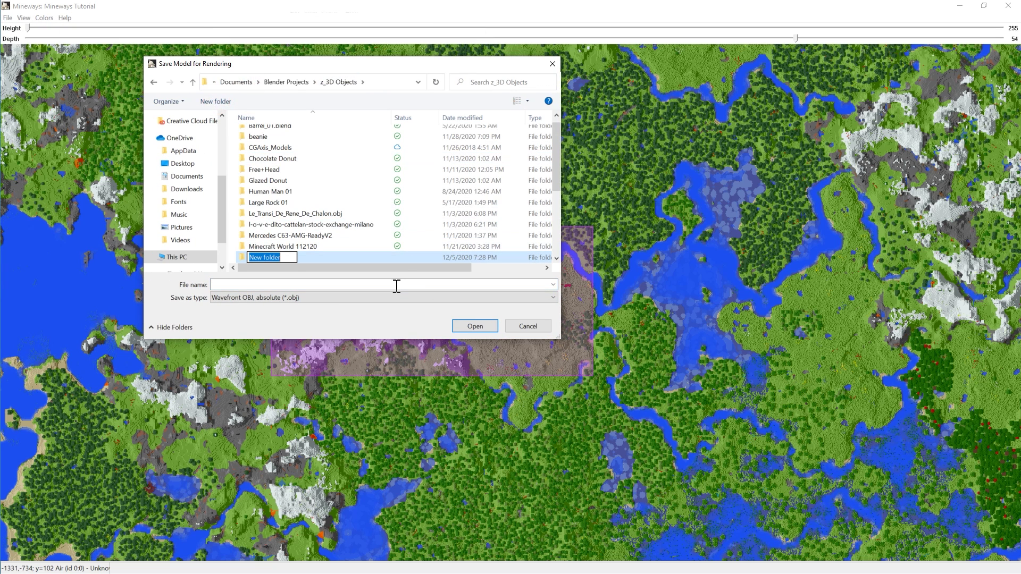
text(Mineways )
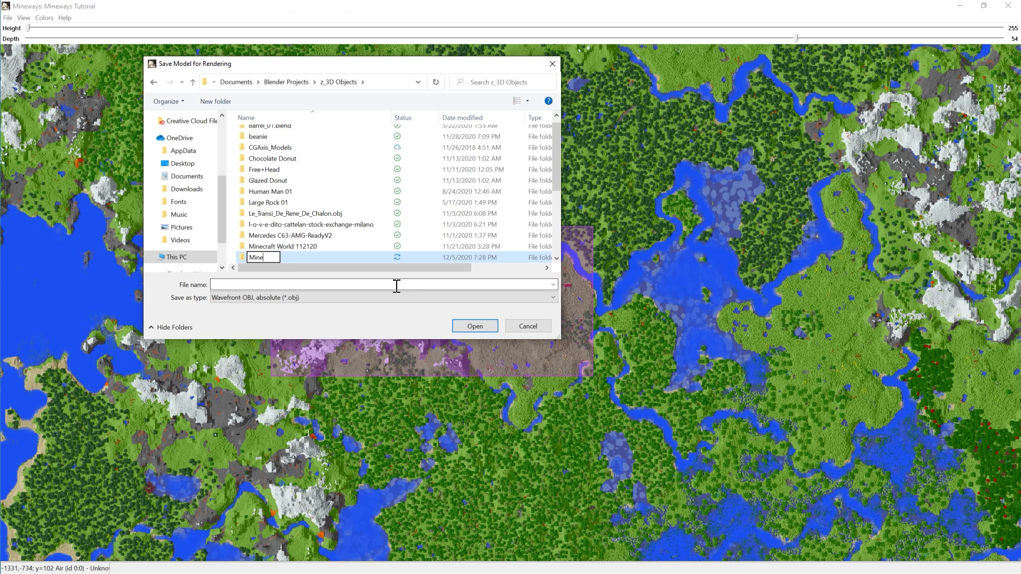
text(Tutorial)
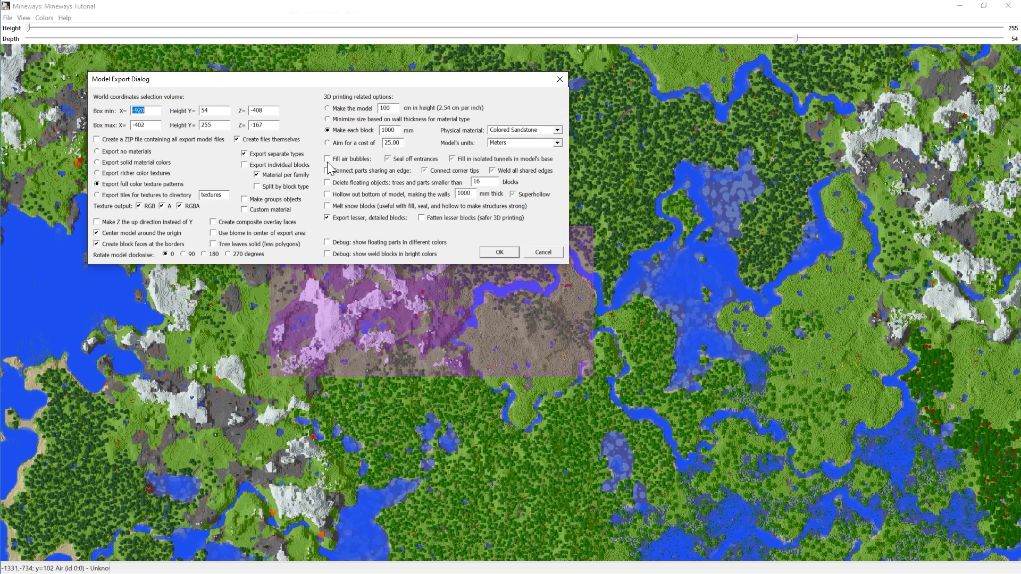
Toggle the options for deleting floating objects and exporting lesser, detailed blocks, and run the model export.
click(329, 184)
click(325, 217)
click(499, 253)
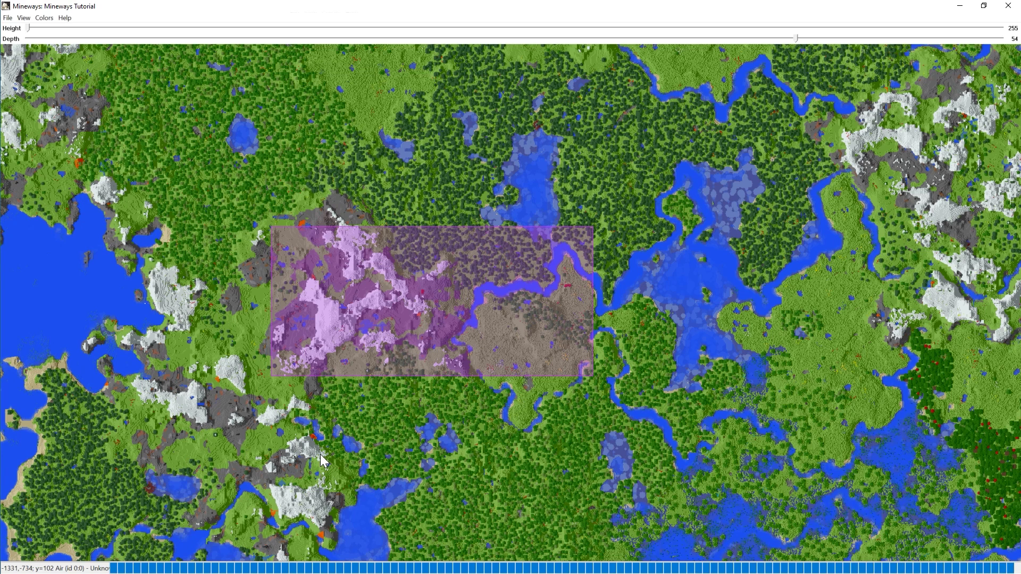
Close Mineways and create a new General file in Blender.
click(7, 18)
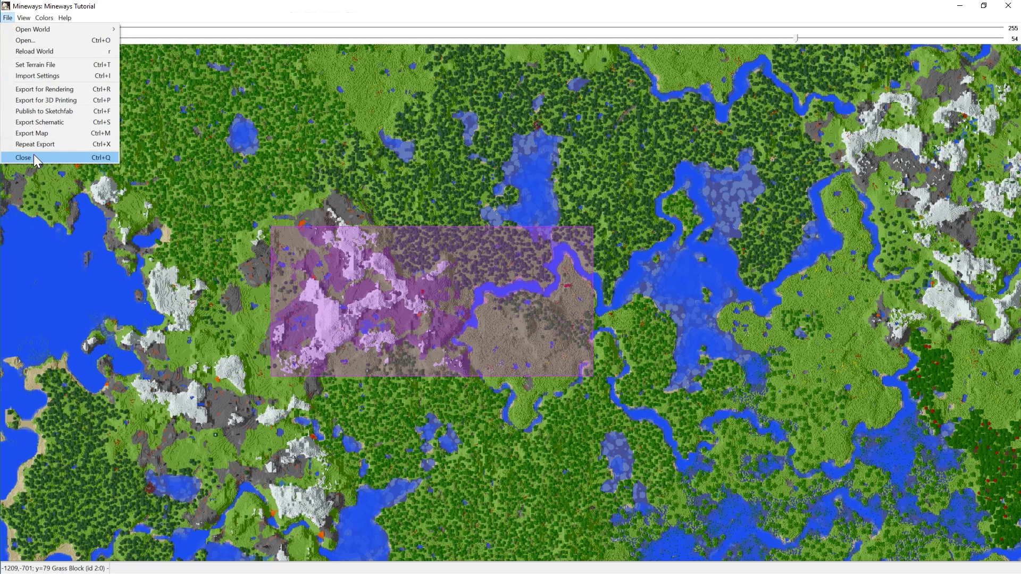
click(33, 154)
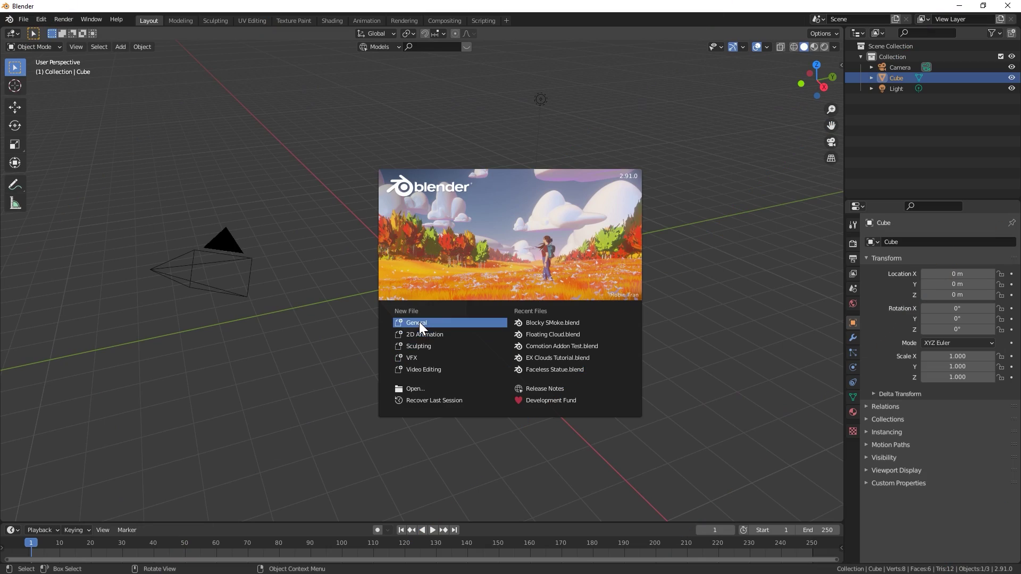
click(419, 322)
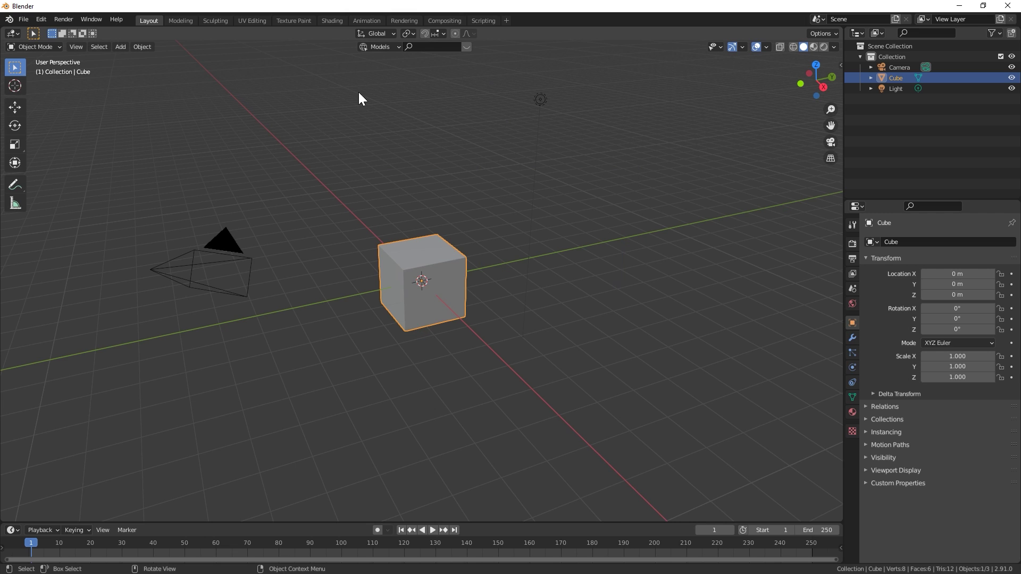
Delete the default cube and light from the scene, keeping the camera.
drag(359, 69, 698, 365)
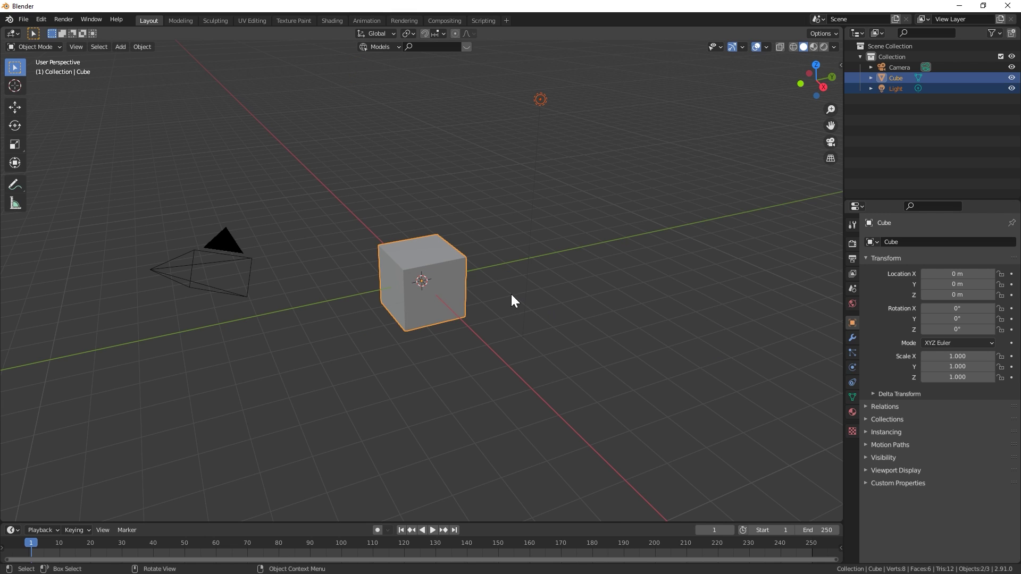
key(x)
click(491, 286)
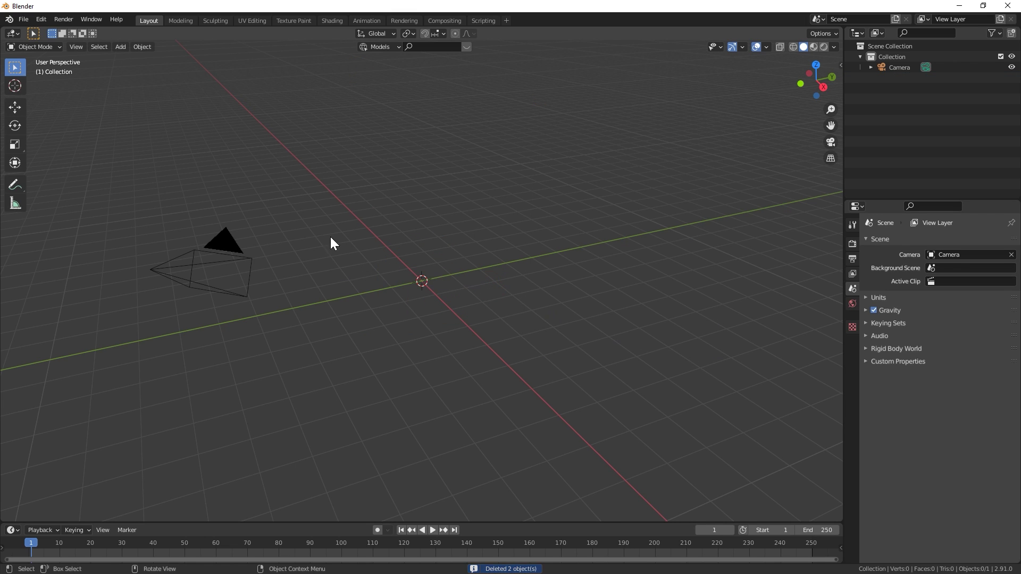
Save the file as Mineways Tutorial 120520.blend in the Mineways Tutorial - 120520 folder under Blender Tutorials.
click(23, 20)
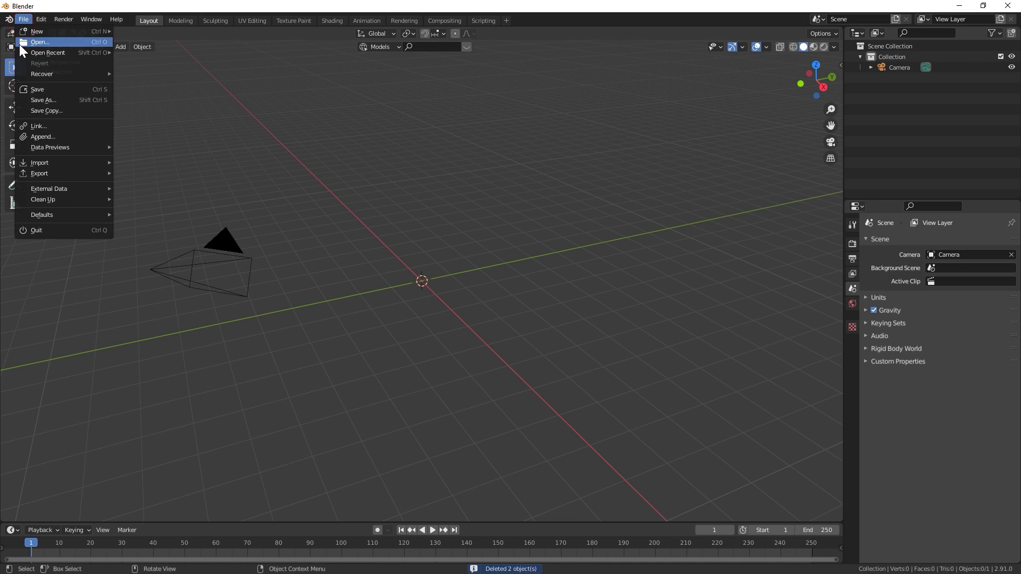
click(38, 91)
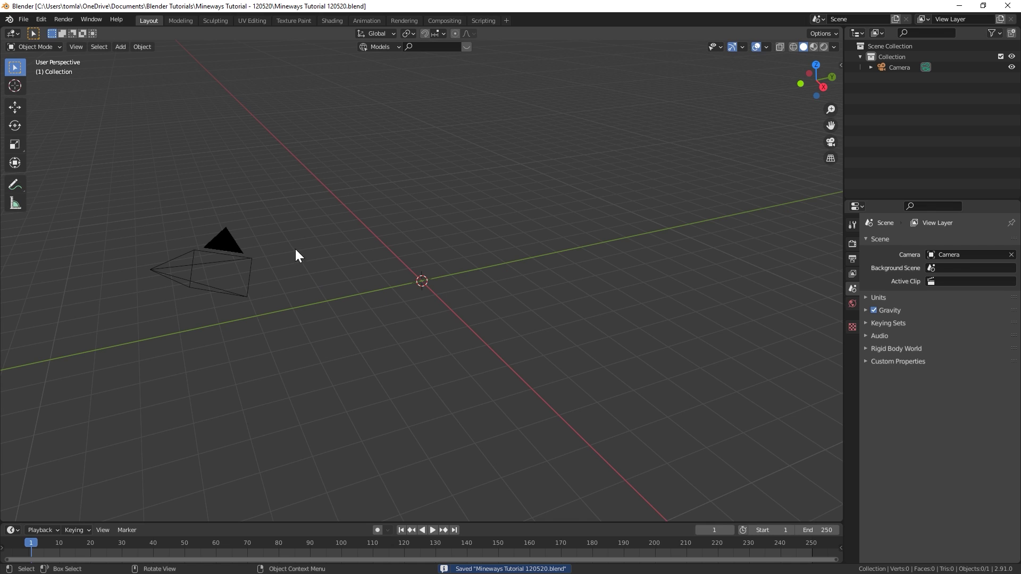
Import the Wavefront file Mineways Tutorial 120520.obj from the Mineways Tutorial folder inside z_3D Objects.
click(24, 20)
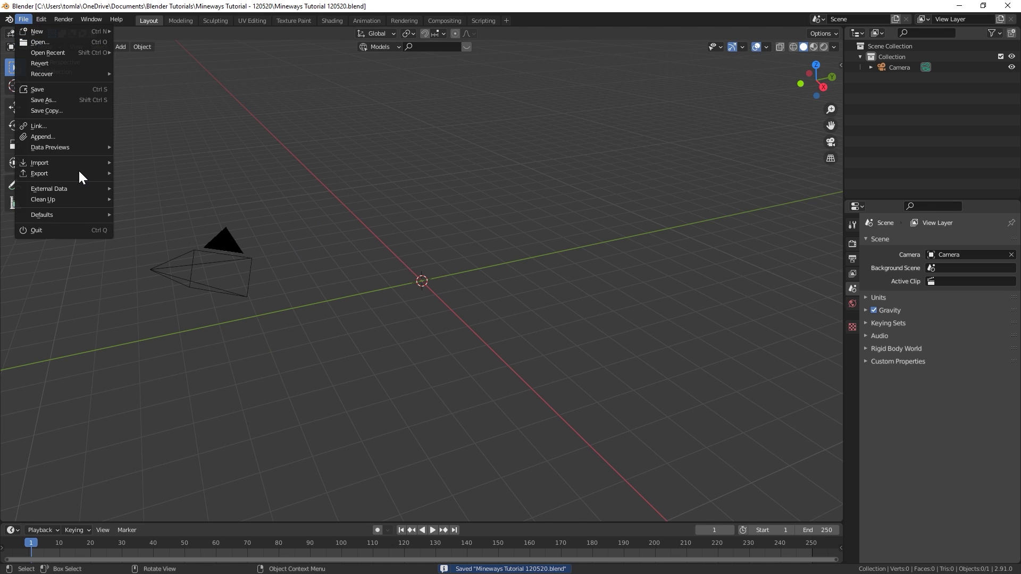
mouse_move(59, 164)
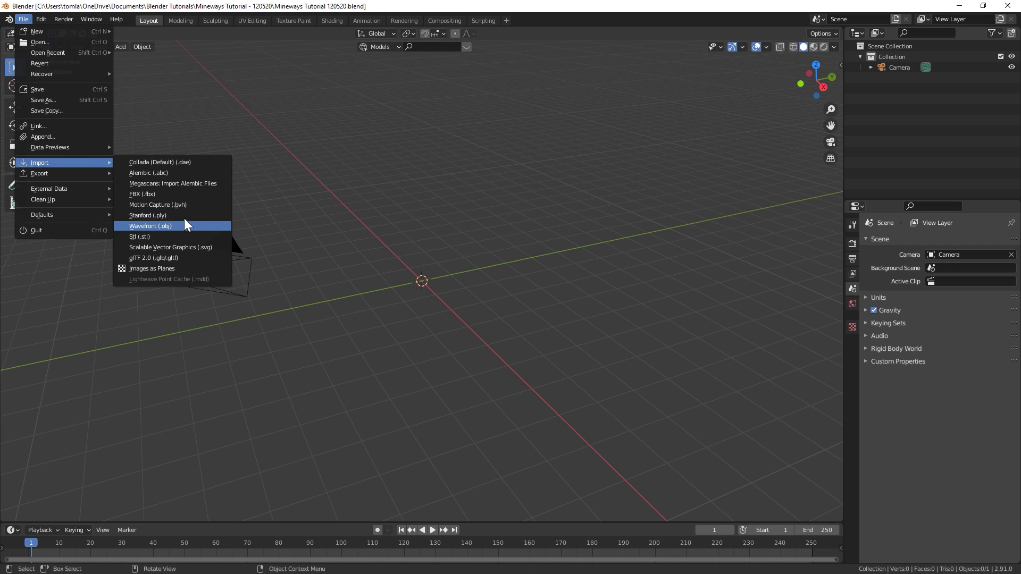
key(Escape)
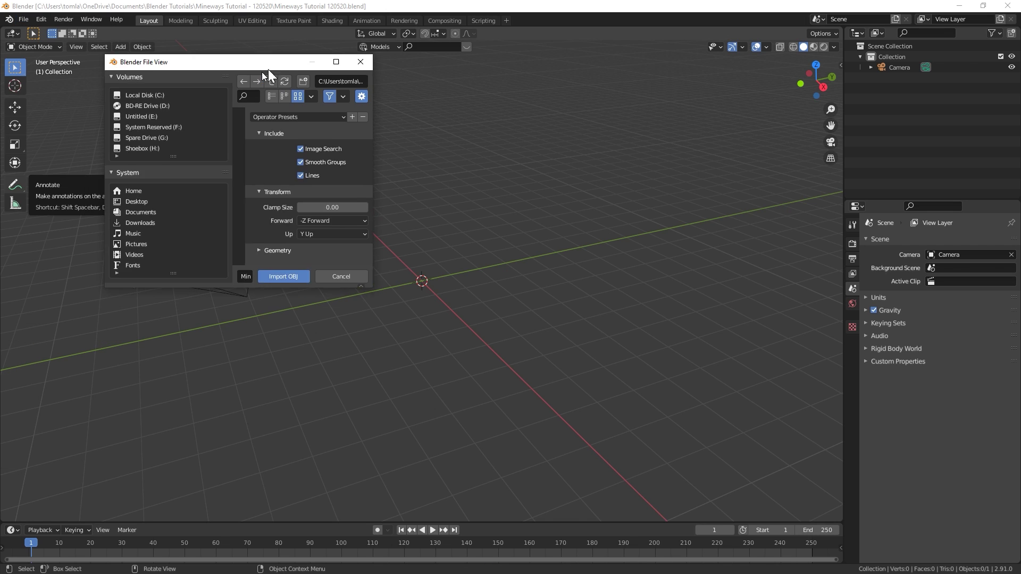
drag(404, 285, 621, 472)
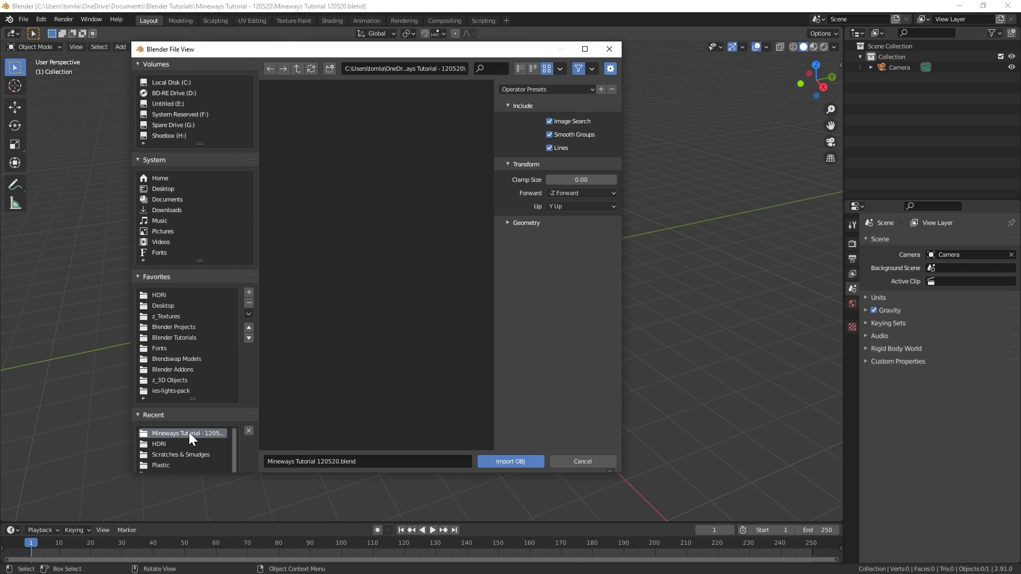
click(167, 380)
double_click(307, 225)
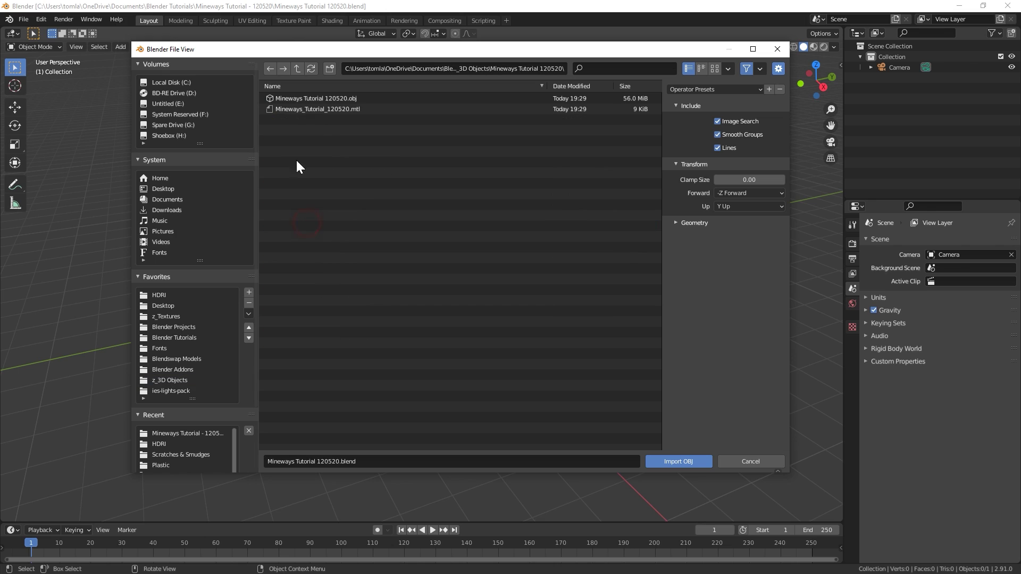
click(337, 98)
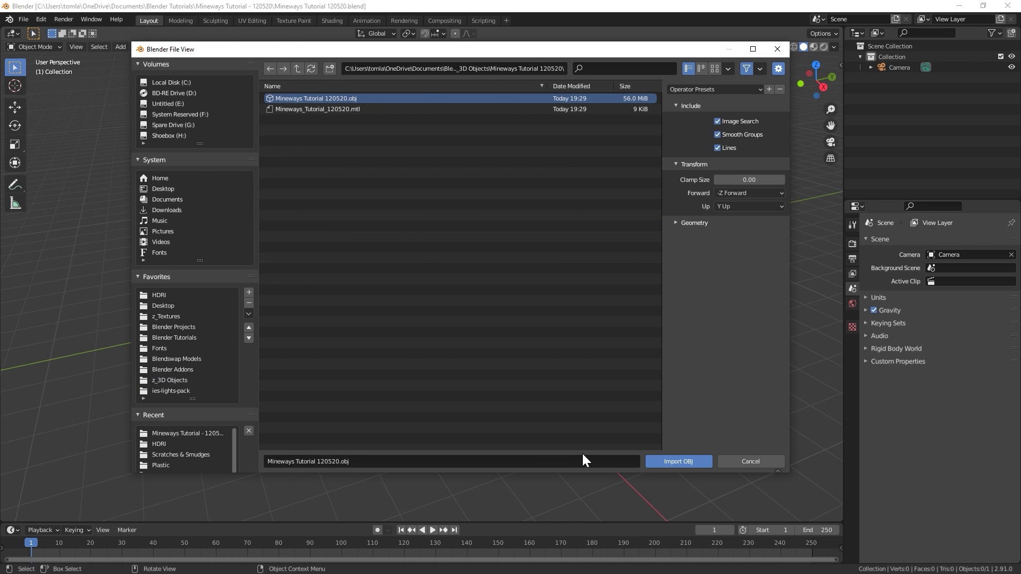
click(684, 460)
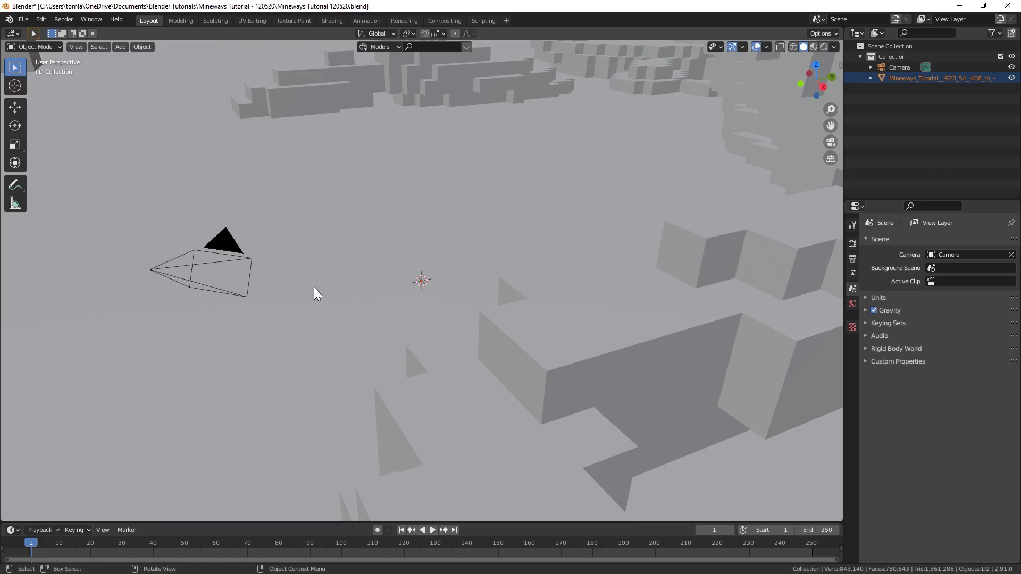
Switch the viewport to Material Preview shading to show the imported terrain with its textures.
middle_drag(314, 288, 375, 308)
scroll(372, 298, down, 12)
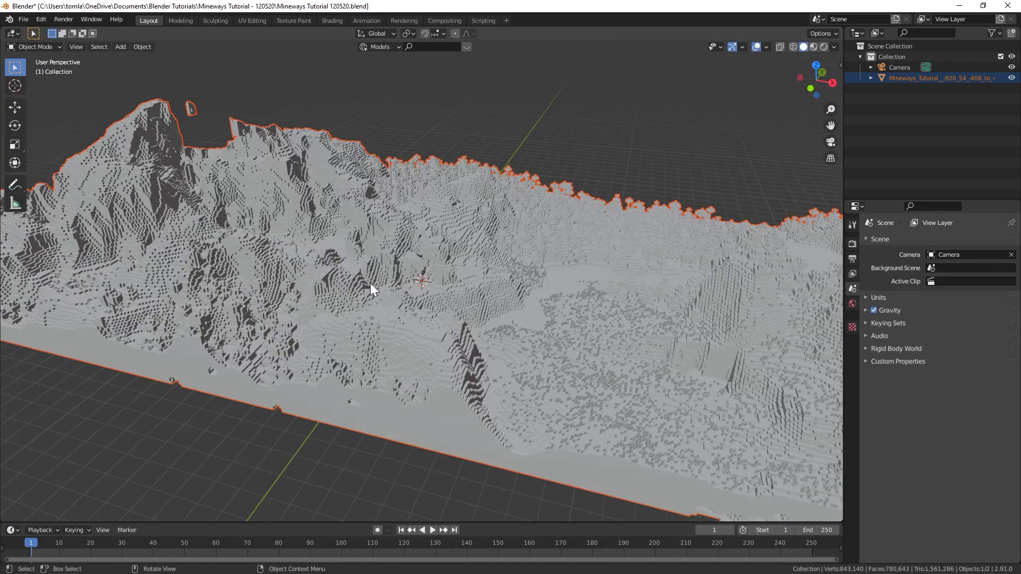
mouse_move(529, 318)
middle_down()
mouse_move(460, 308)
mouse_move(649, 327)
mouse_move(757, 305)
mouse_move(854, 333)
mouse_move(901, 299)
mouse_move(948, 302)
mouse_move(722, 282)
mouse_move(521, 337)
mouse_move(550, 380)
mouse_move(513, 365)
mouse_move(534, 319)
middle_up()
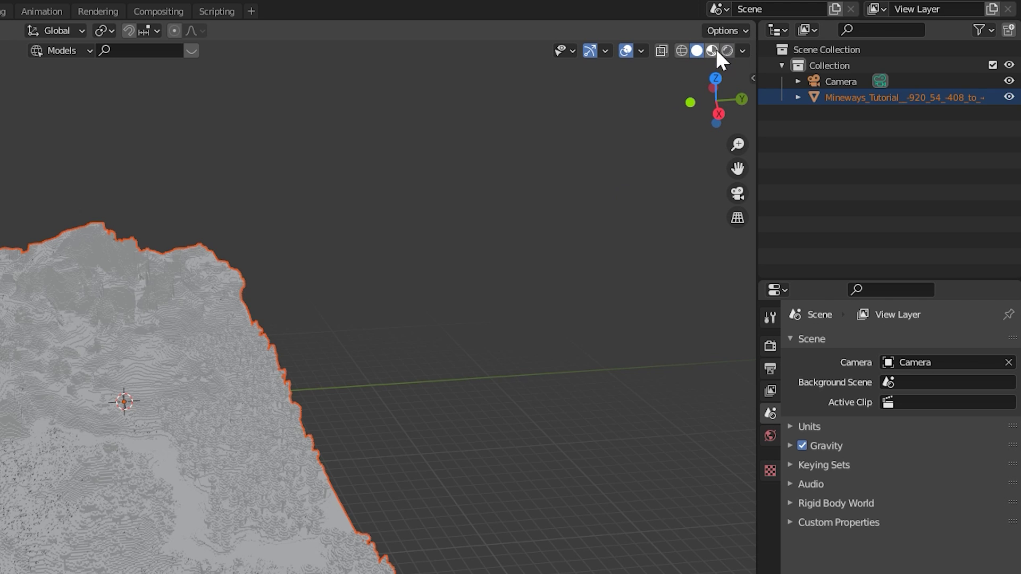
click(713, 49)
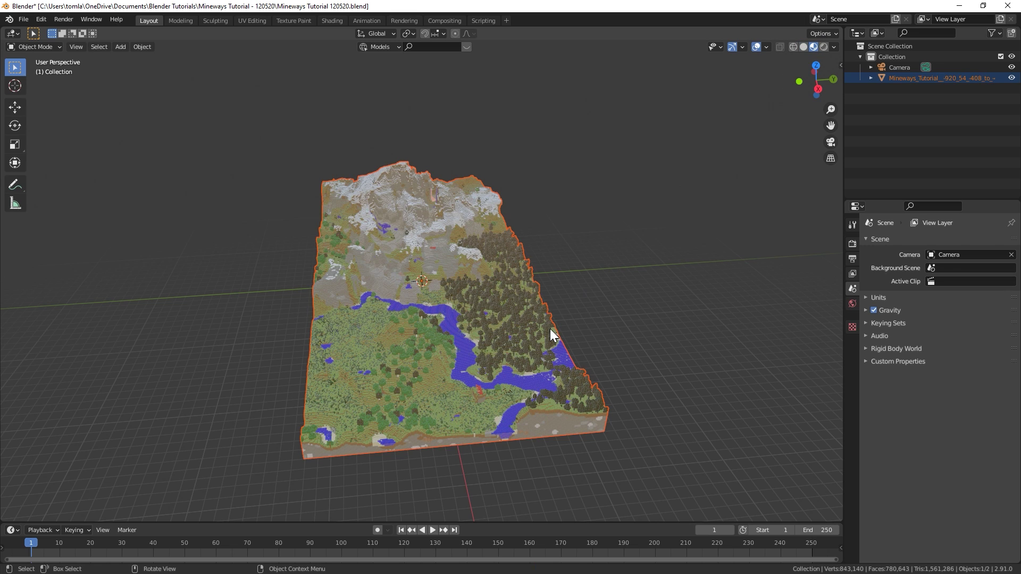
Frame a low view past the red-roofed block structure along the river towards the mountain and align the camera to it.
middle_drag(488, 343, 384, 368)
scroll(350, 375, down, 1)
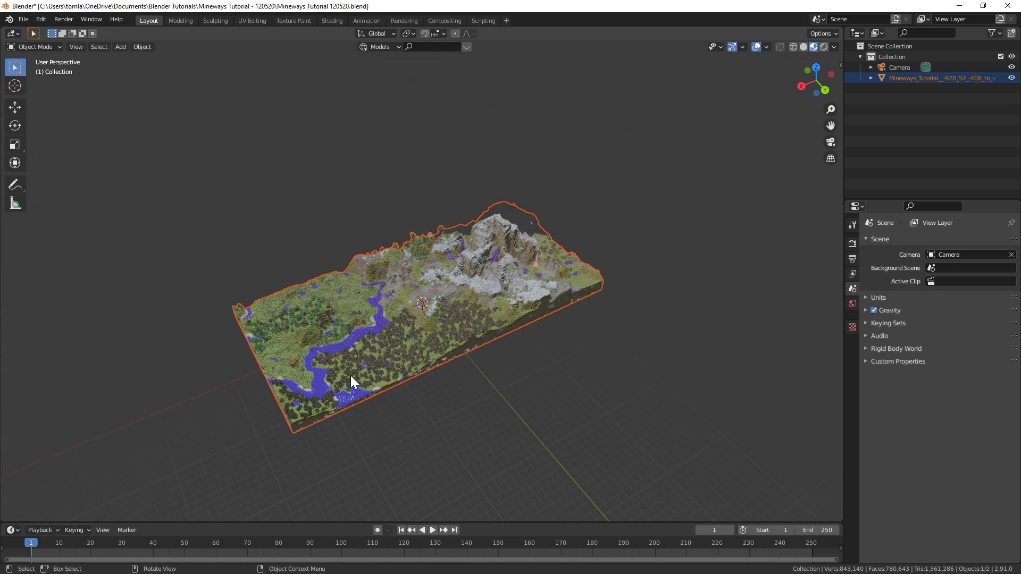
scroll(375, 397, up, 4)
middle_drag(365, 390, 186, 405)
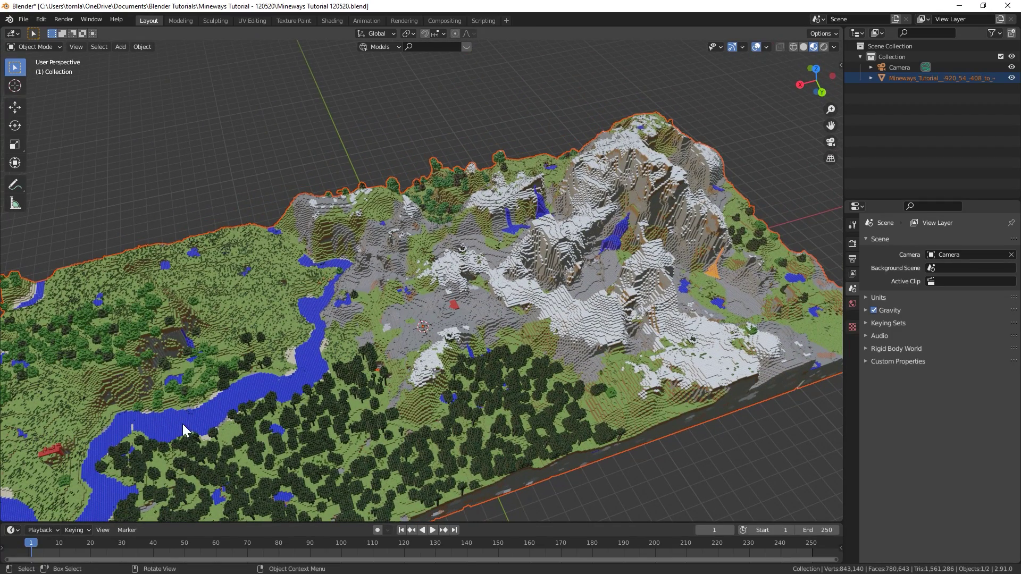
middle_drag(205, 414, 373, 346)
scroll(382, 357, up, 2)
scroll(444, 340, up, 6)
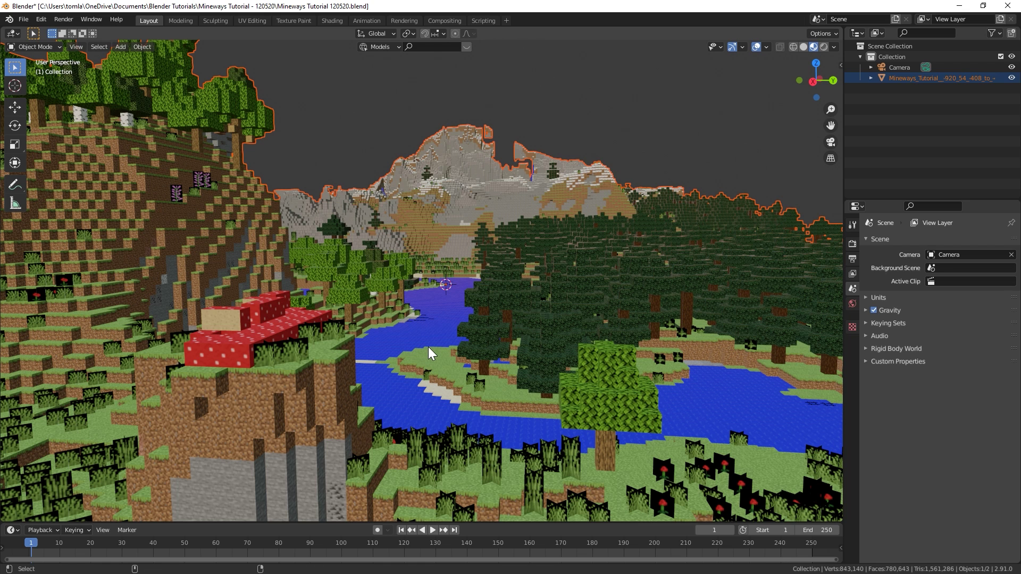
key(KP_0)
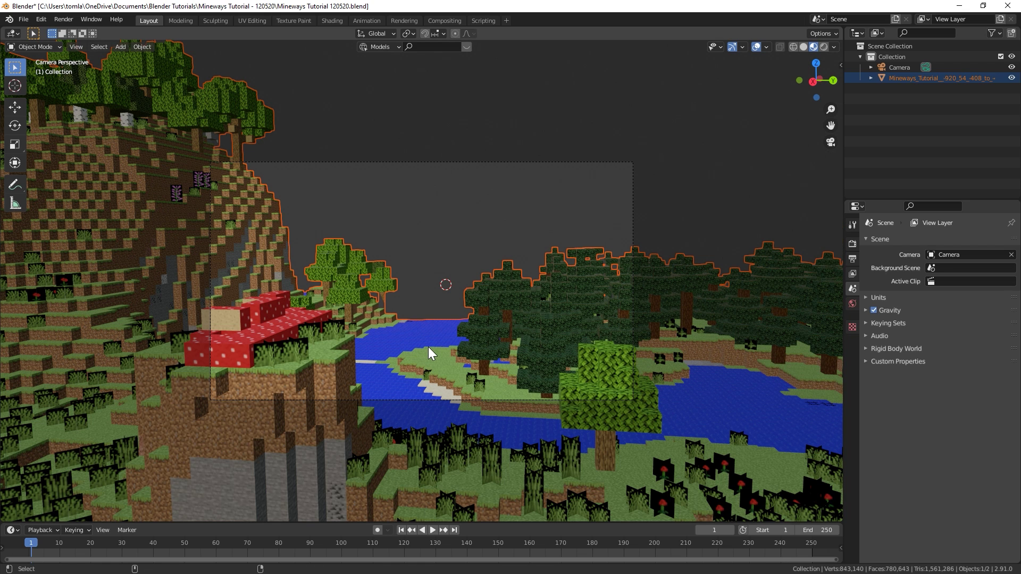
Extend the camera's clip end to 2500 m and finally to 5000 m.
click(462, 162)
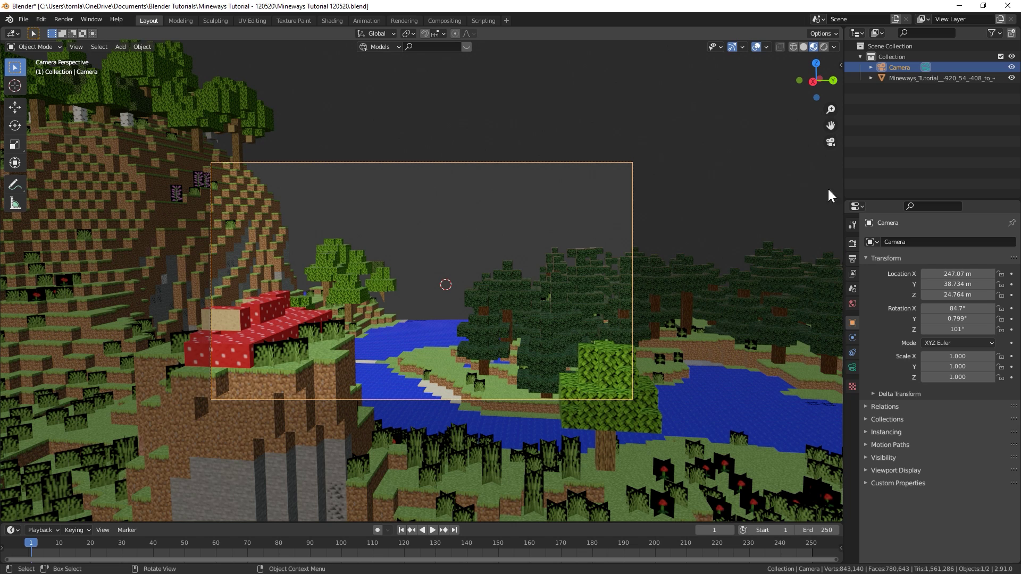
click(852, 368)
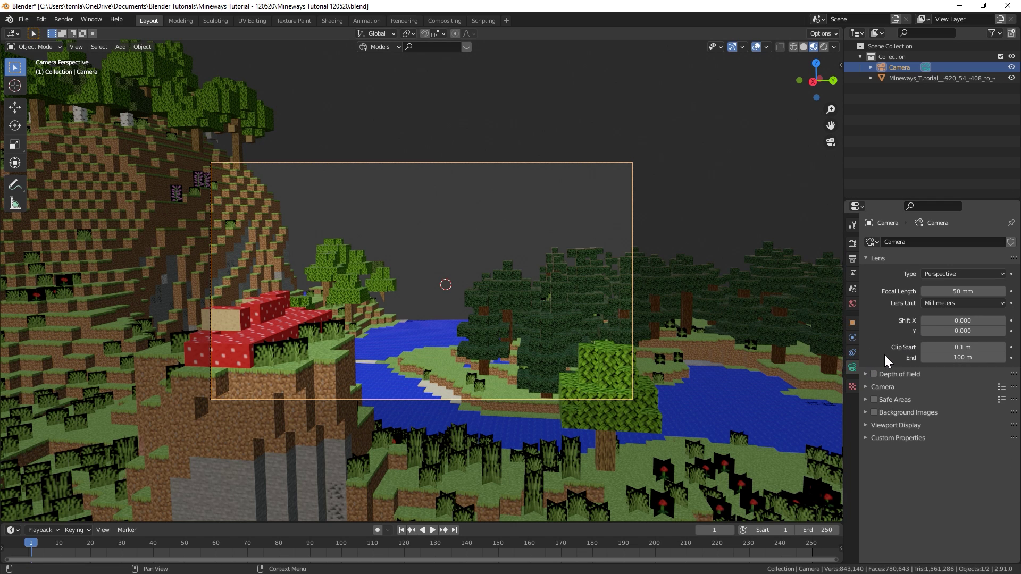
click(863, 385)
click(861, 386)
click(957, 358)
text(2500)
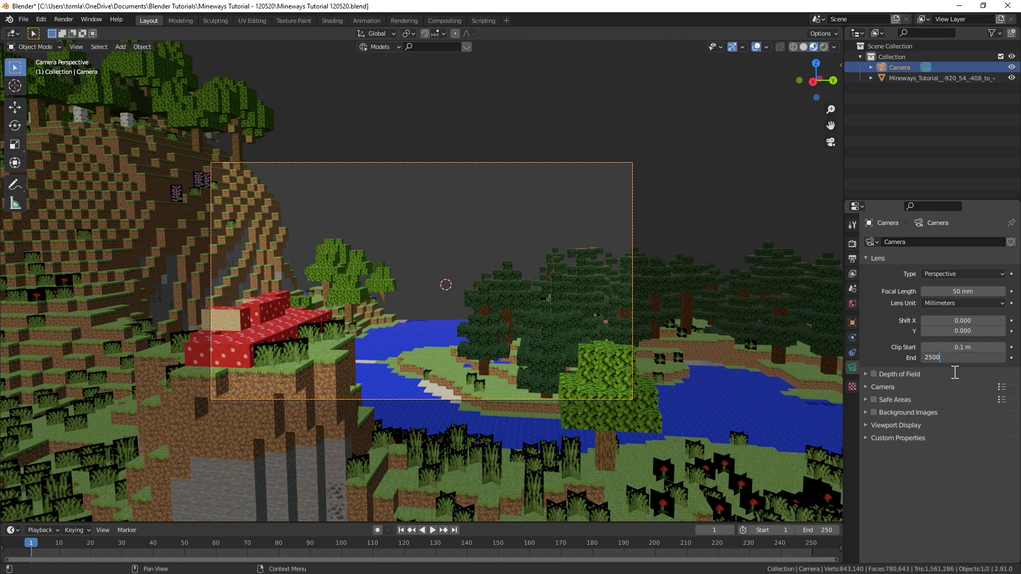
key(Return)
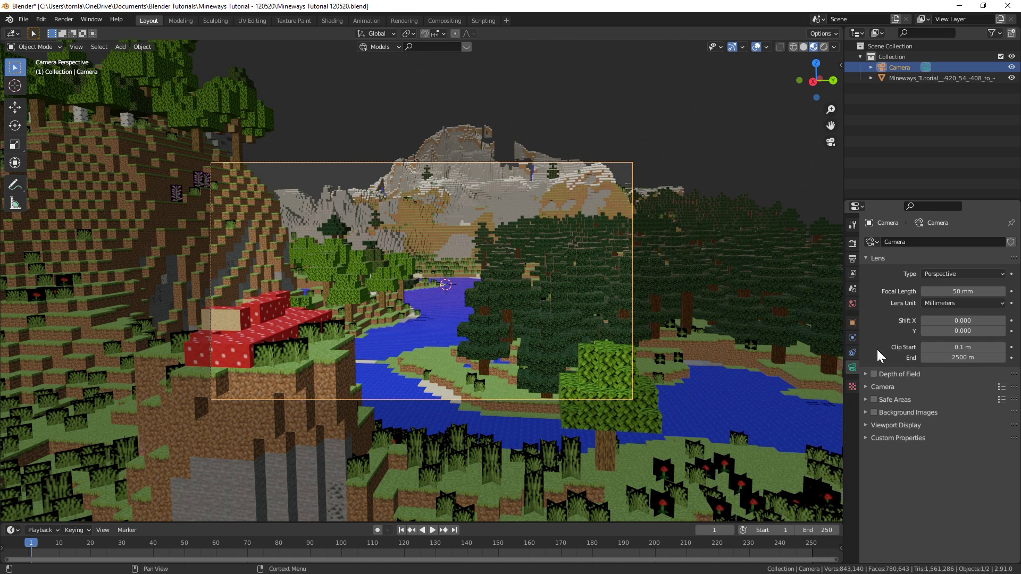
click(948, 358)
text(5000)
key(Return)
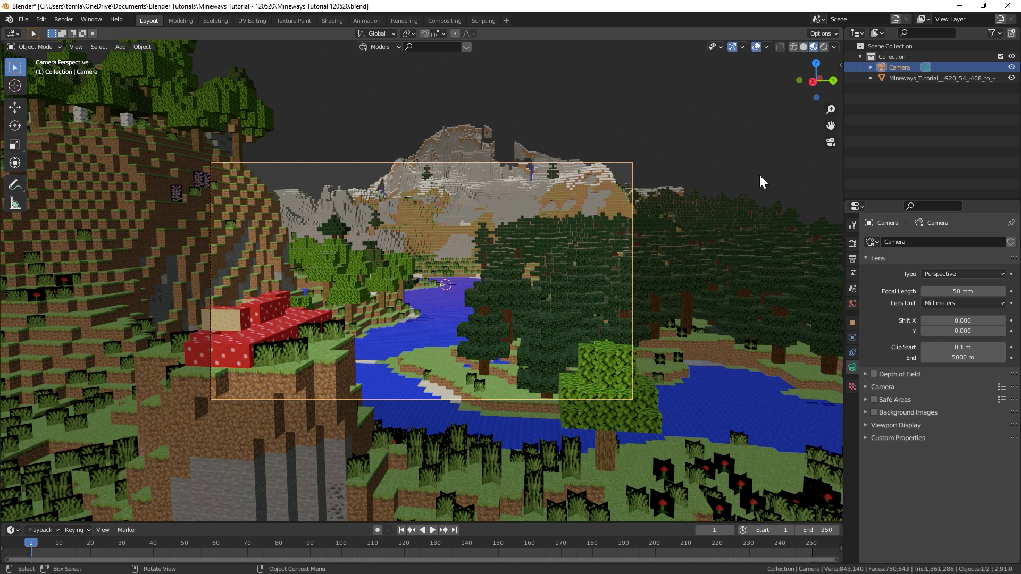
Lock the camera to the view so that viewport navigation moves it.
key(n)
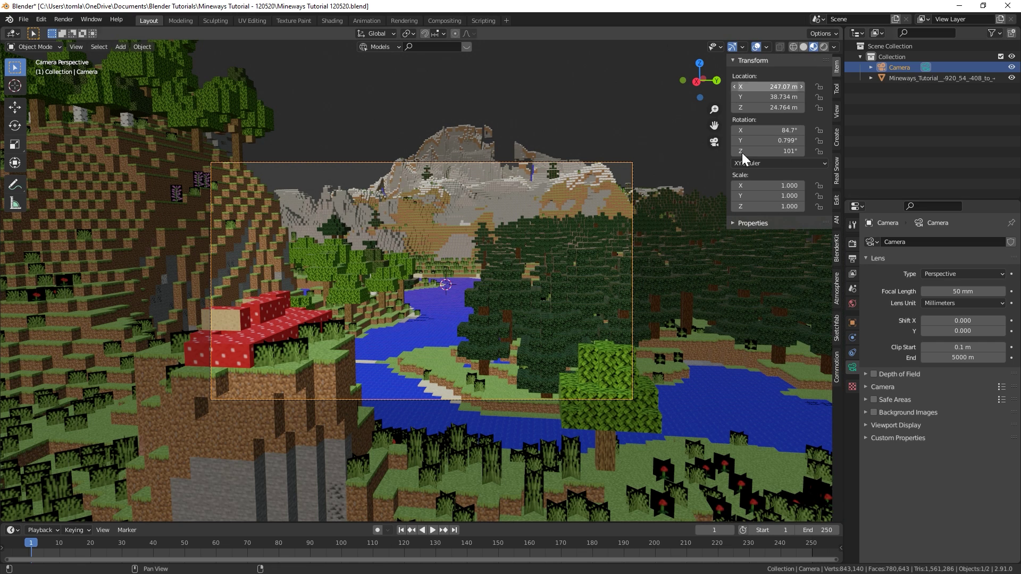
click(835, 113)
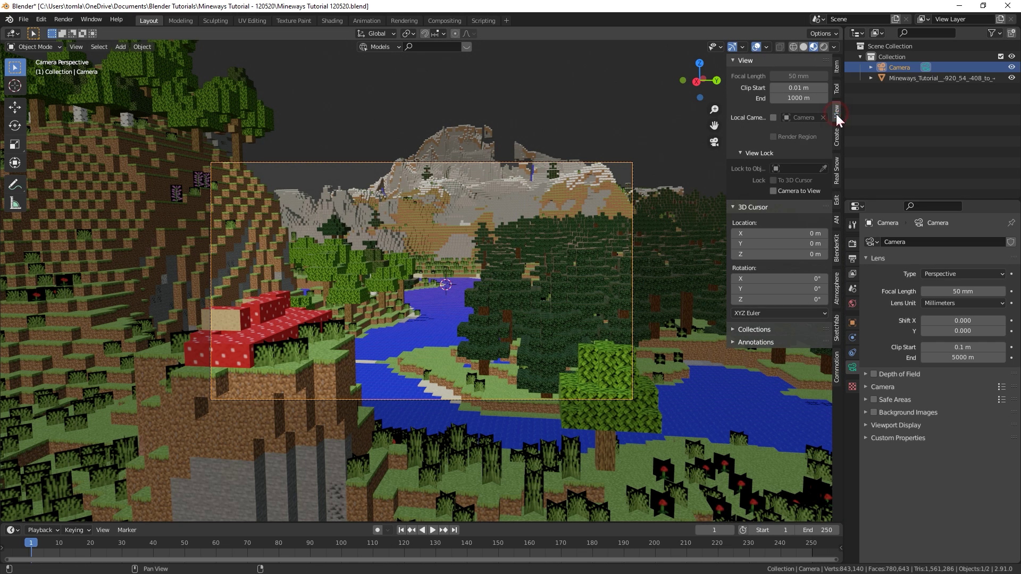
click(773, 191)
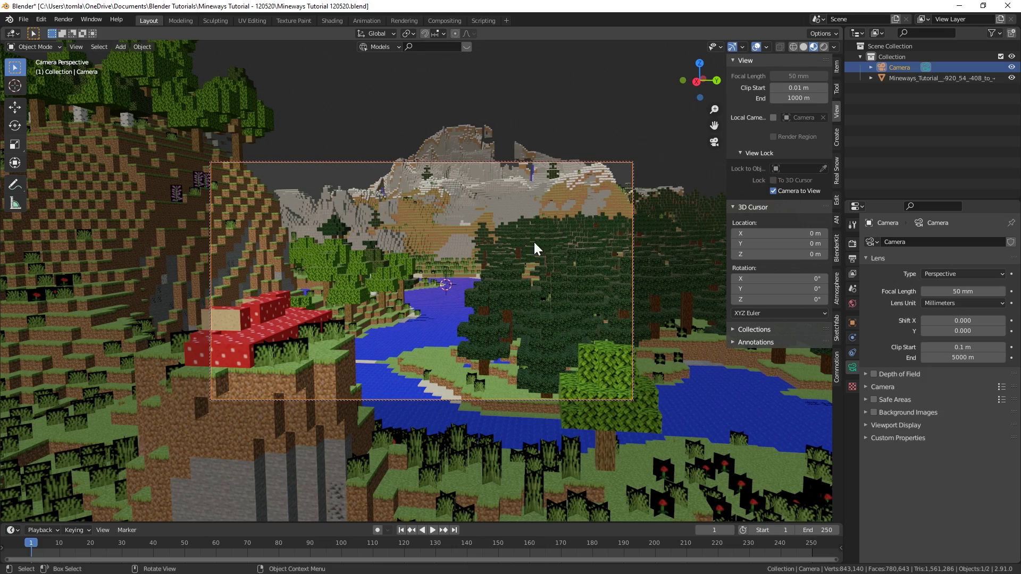
Move the camera forward to just above the river, with the trees and mountain in the frame.
scroll(442, 242, up, 8)
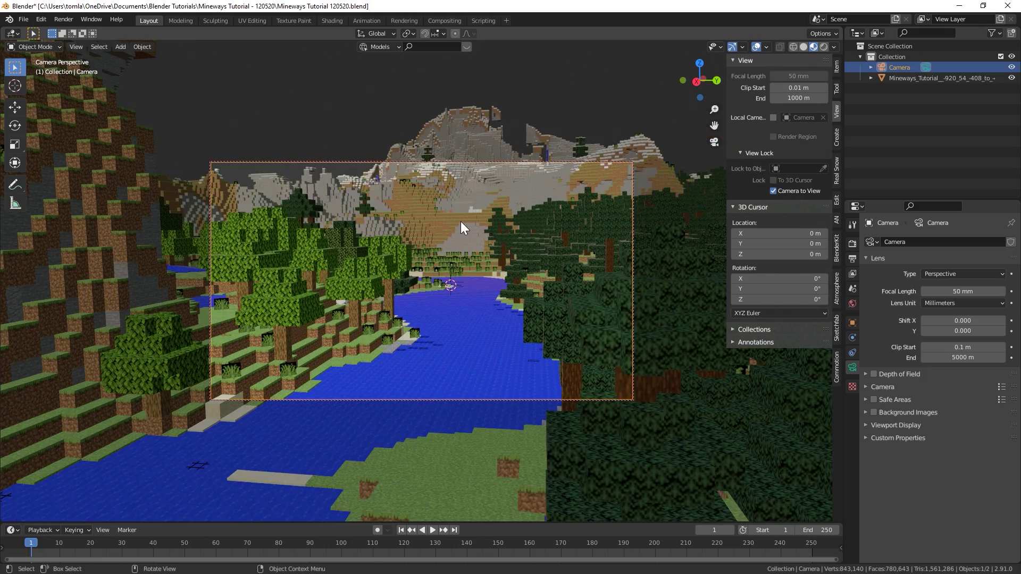
scroll(460, 221, up, 5)
scroll(464, 217, down, 4)
scroll(461, 219, up, 5)
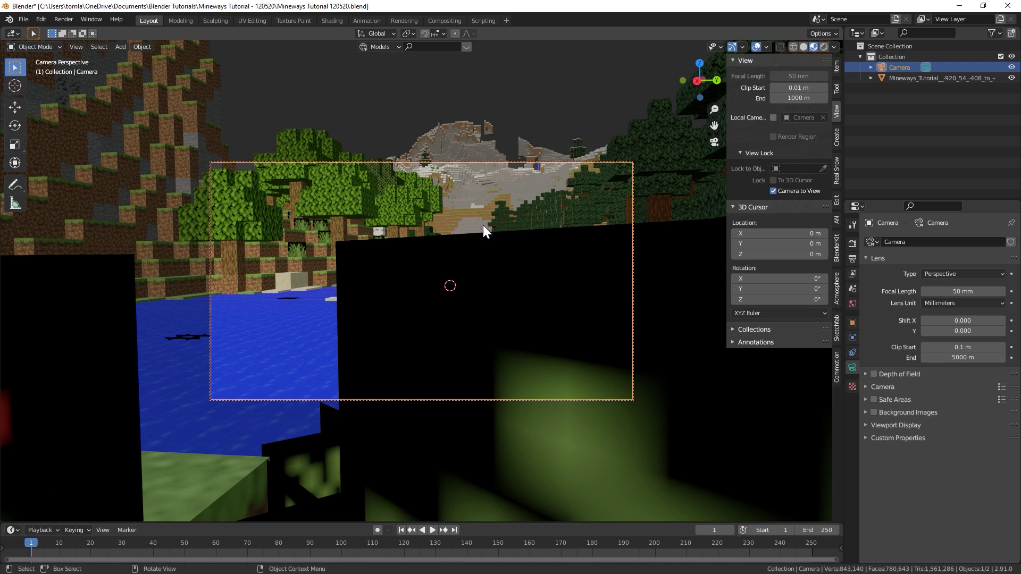
scroll(485, 226, up, 2)
scroll(494, 229, down, 5)
scroll(532, 239, up, 1)
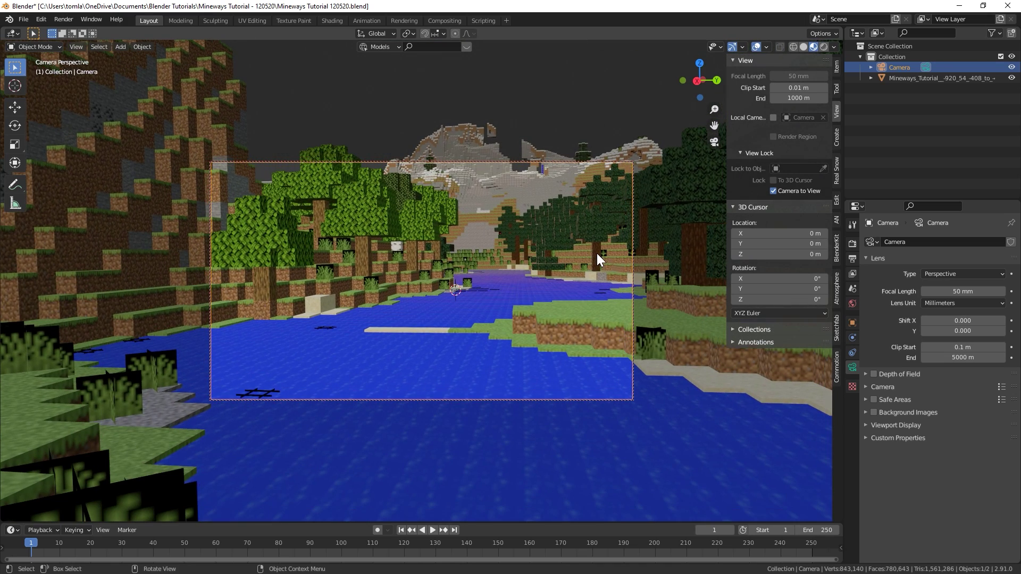
scroll(577, 250, up, 4)
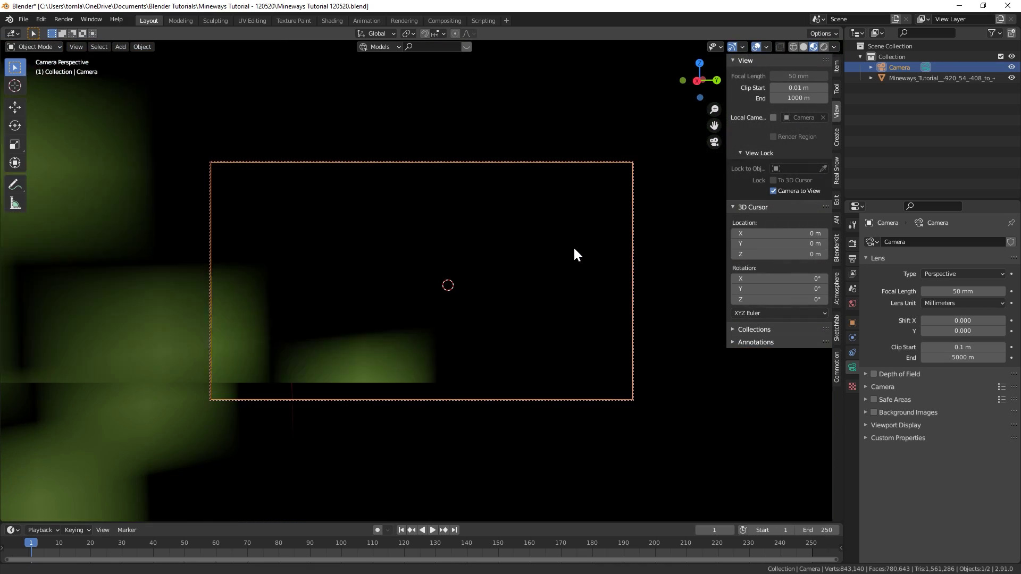
scroll(573, 247, down, 4)
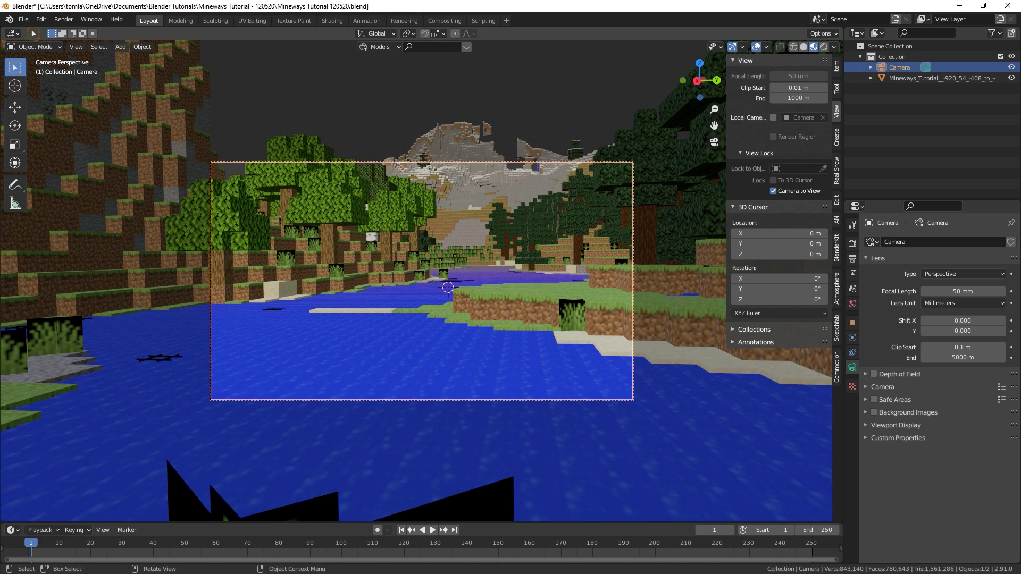
Rotate the camera freely with Trackball so the mountain and river sit within the frame.
key(r)
key(r)
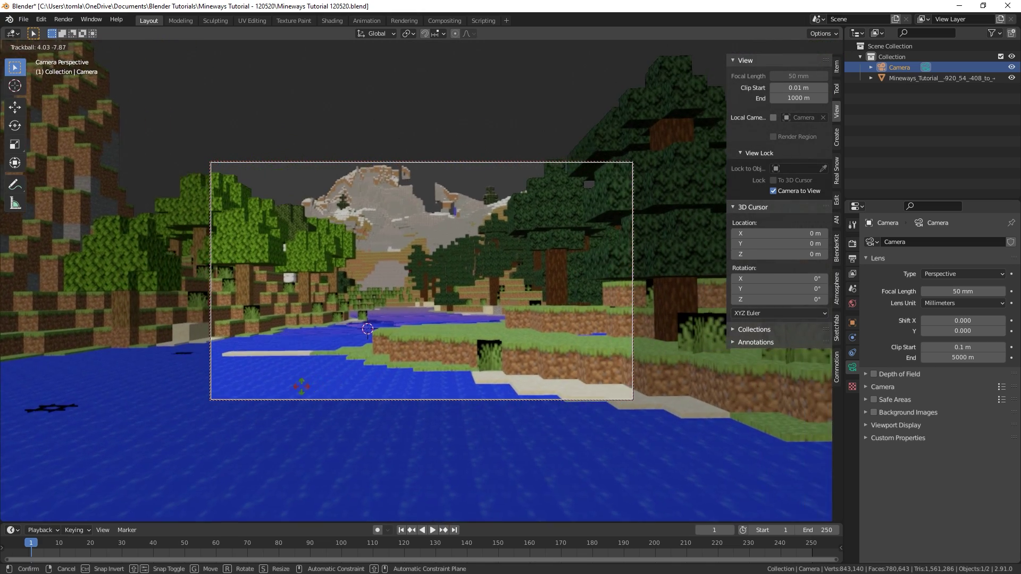
key(Return)
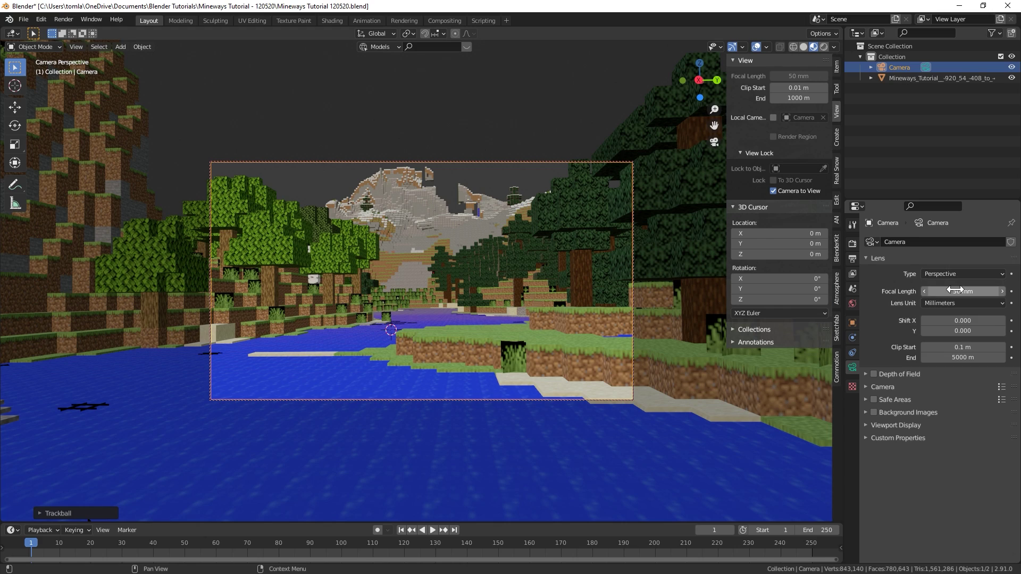
Widen the camera's lens by setting its focal length to 20 mm.
drag(955, 289, 906, 299)
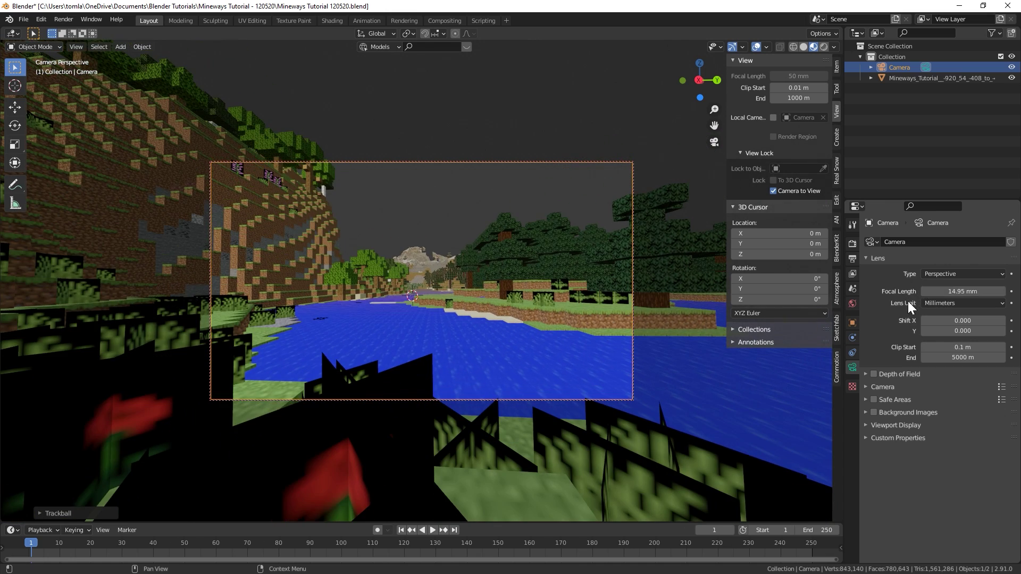
click(963, 290)
text(20)
key(Return)
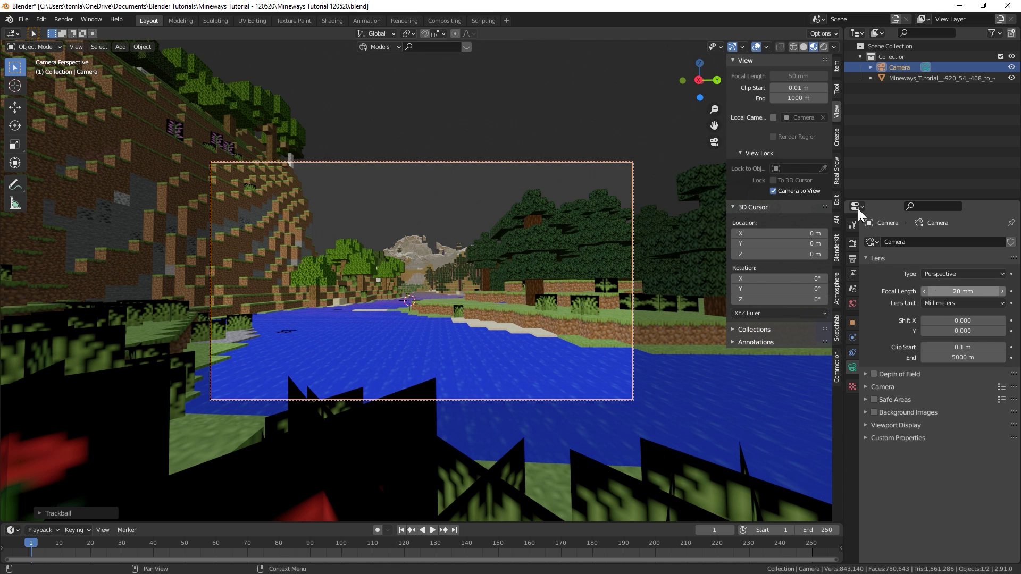
Reposition the camera higher above the river, looking along it towards the mountains between the forested banks.
scroll(446, 392, up, 3)
scroll(466, 361, down, 3)
scroll(468, 362, up, 3)
mouse_move(488, 358)
middle_down()
mouse_move(507, 353)
mouse_move(499, 368)
middle_up()
key(ctrl+z)
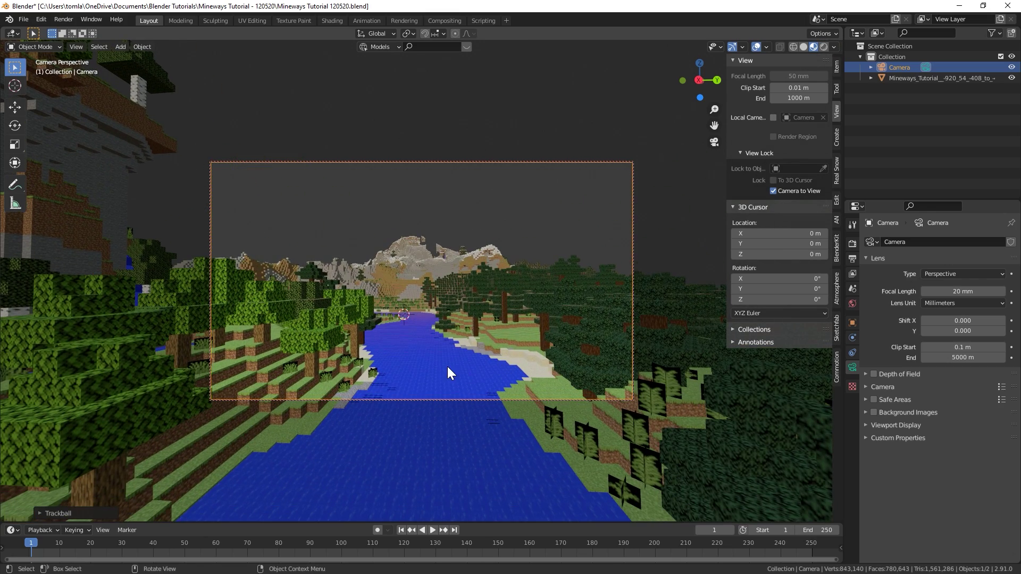
Move the camera slightly along its local Z axis to refine the river framing.
key(g)
key(z)
key(z)
click(456, 394)
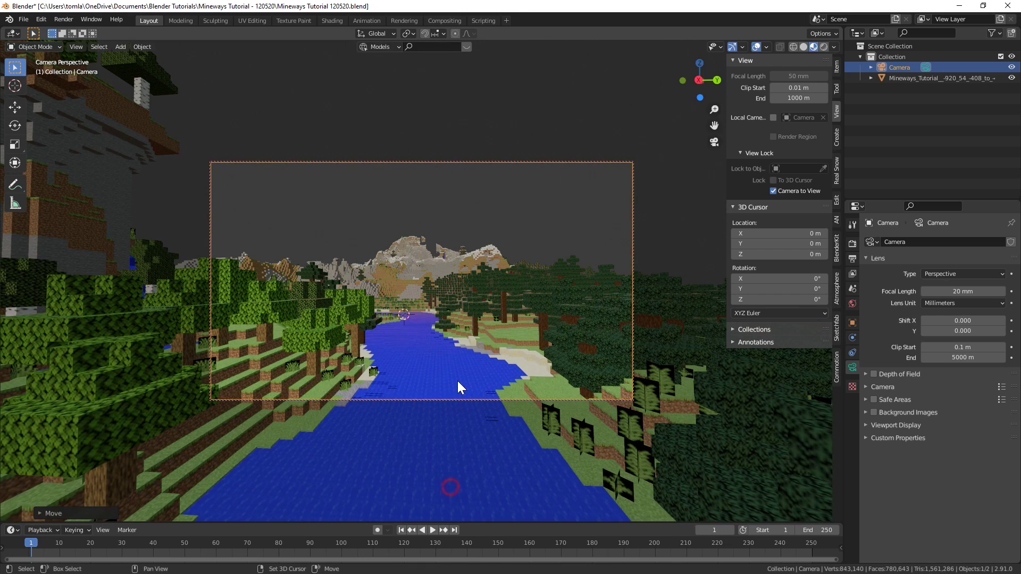
Turn off the Camera to View lock and hide the sidebar, keeping the river view in the camera frame.
click(773, 190)
scroll(702, 255, up, 2)
key(n)
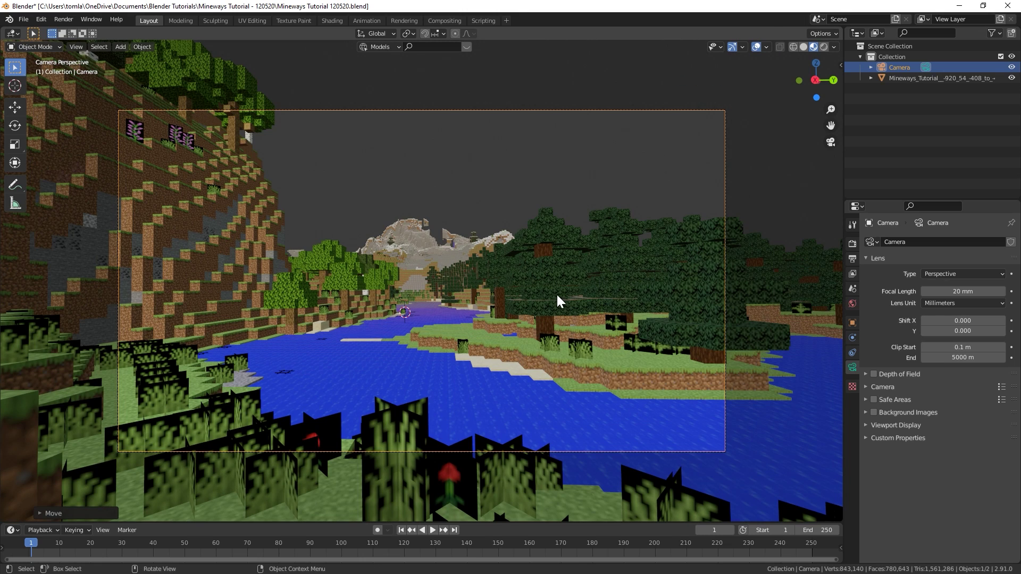
mouse_move(497, 286)
shift+middle_down()
mouse_move(484, 276)
mouse_move(489, 285)
shift+middle_up()
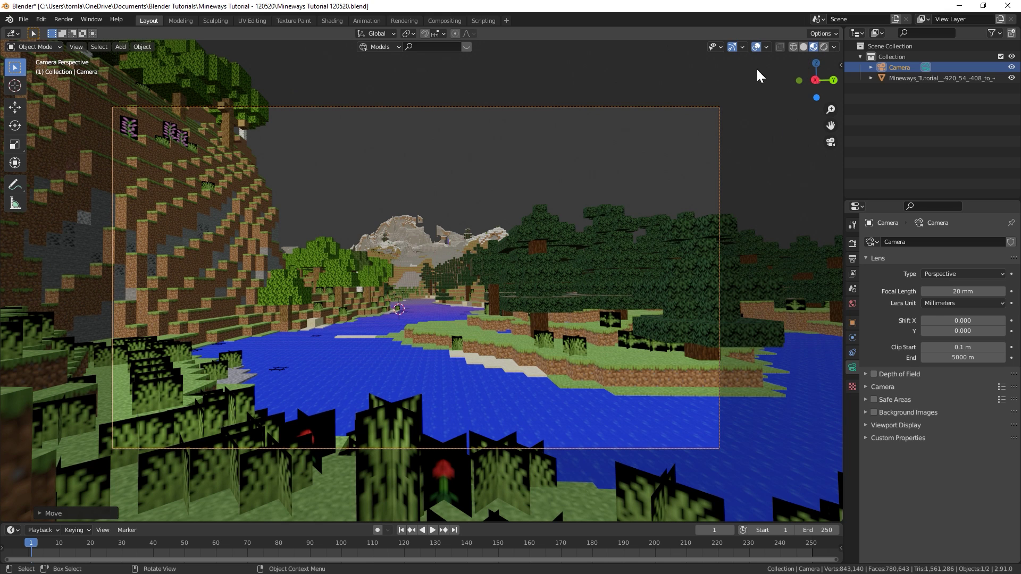
Save the project and preview the scene with rendered shading.
key(ctrl+s)
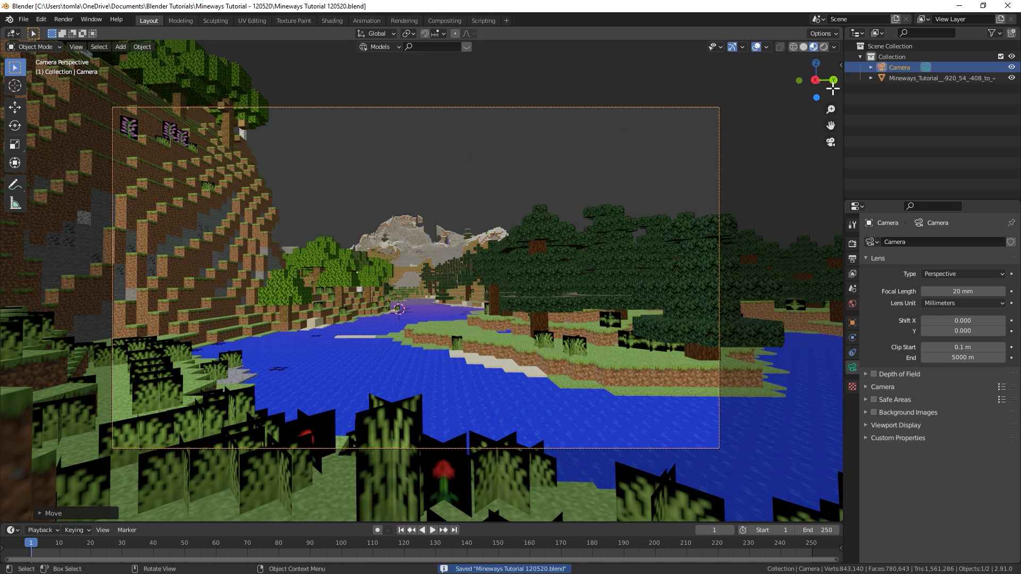
click(824, 46)
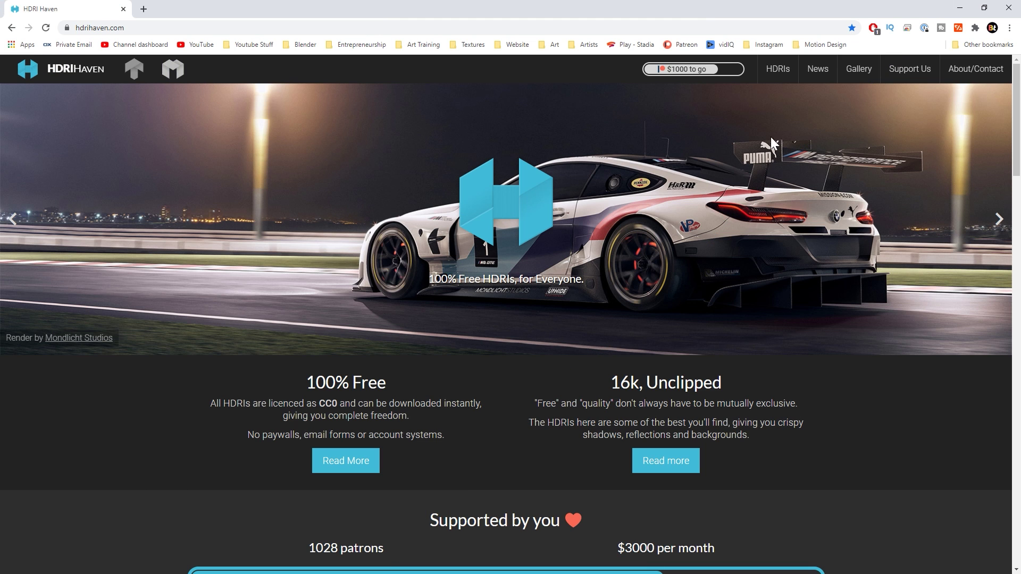
Switch to the HDRI Haven website and browse the HDRIs in the Skies category.
click(777, 70)
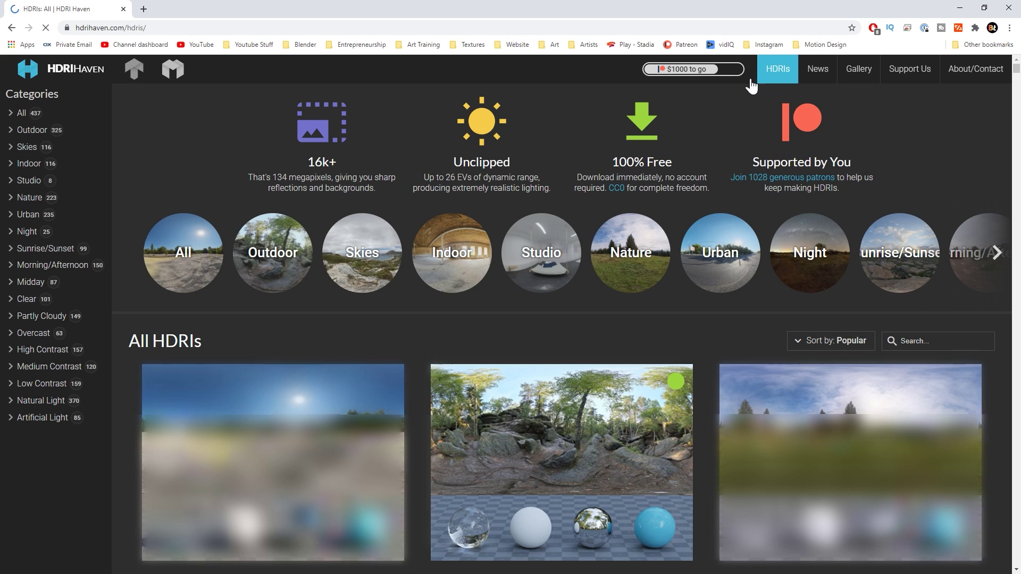
click(370, 258)
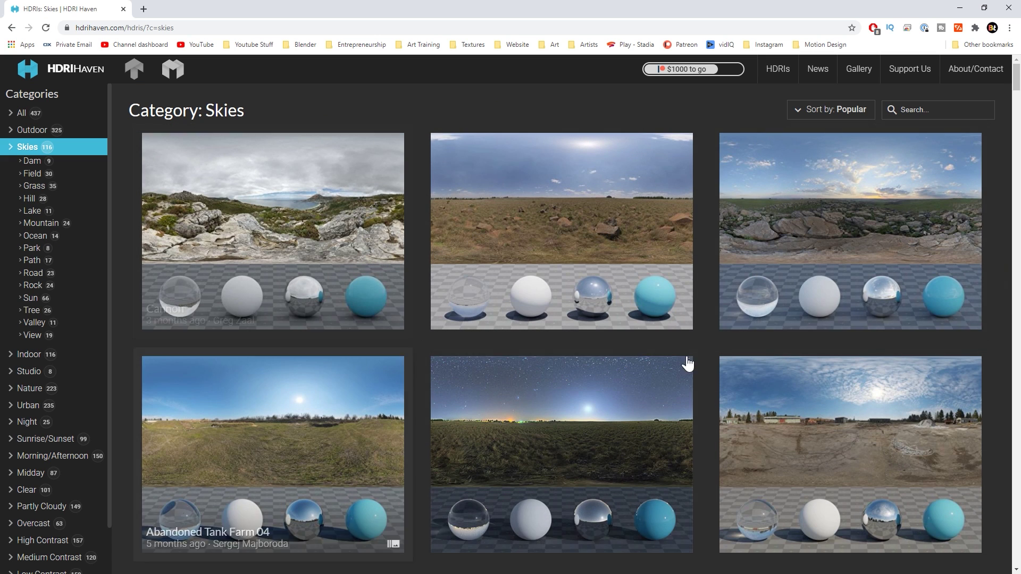
mouse_move(1015, 80)
mouse_down()
mouse_move(1010, 124)
mouse_move(1013, 95)
mouse_up()
middle_click(994, 88)
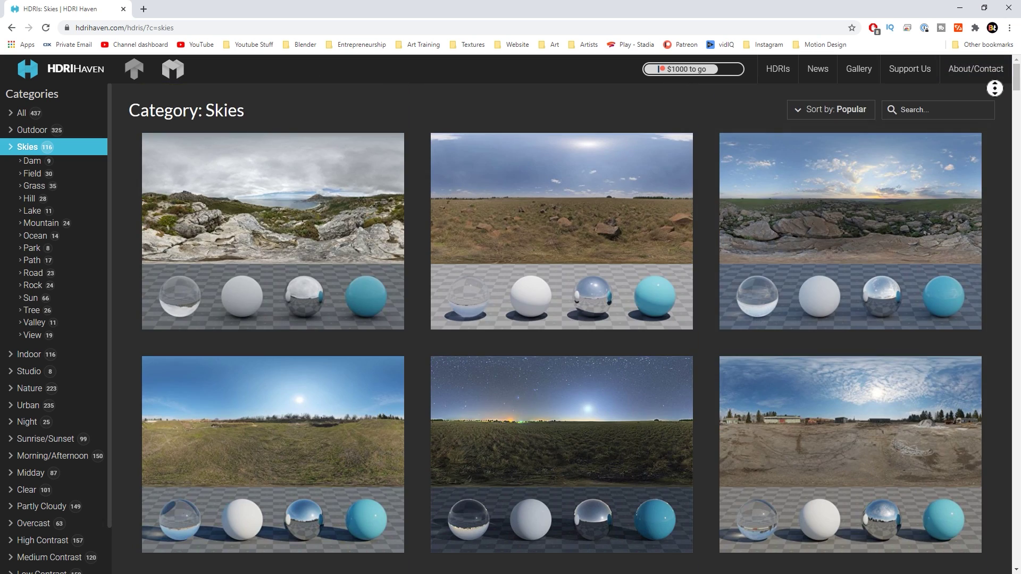
scroll(995, 102, down, 1)
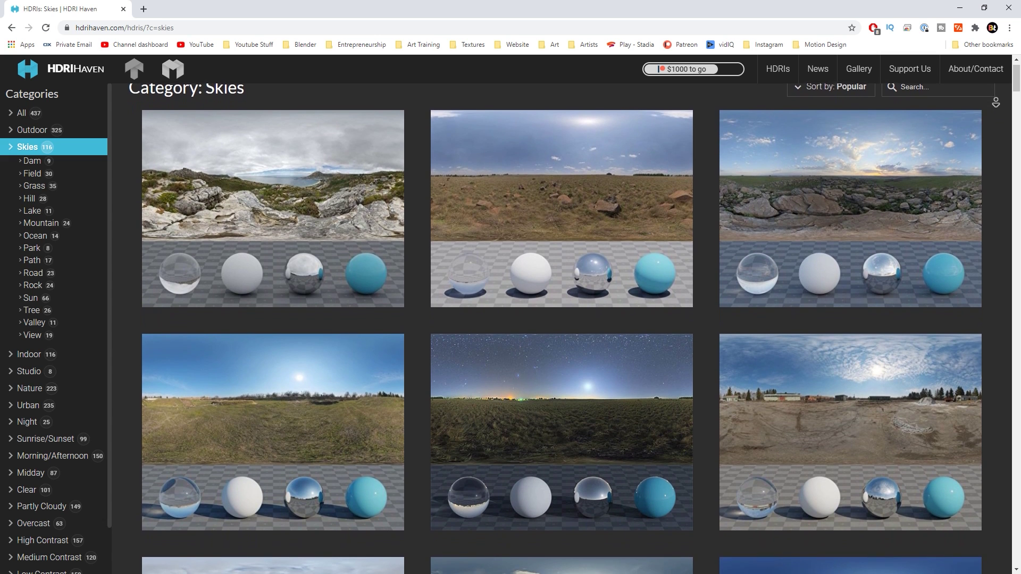
scroll(995, 102, down, 2)
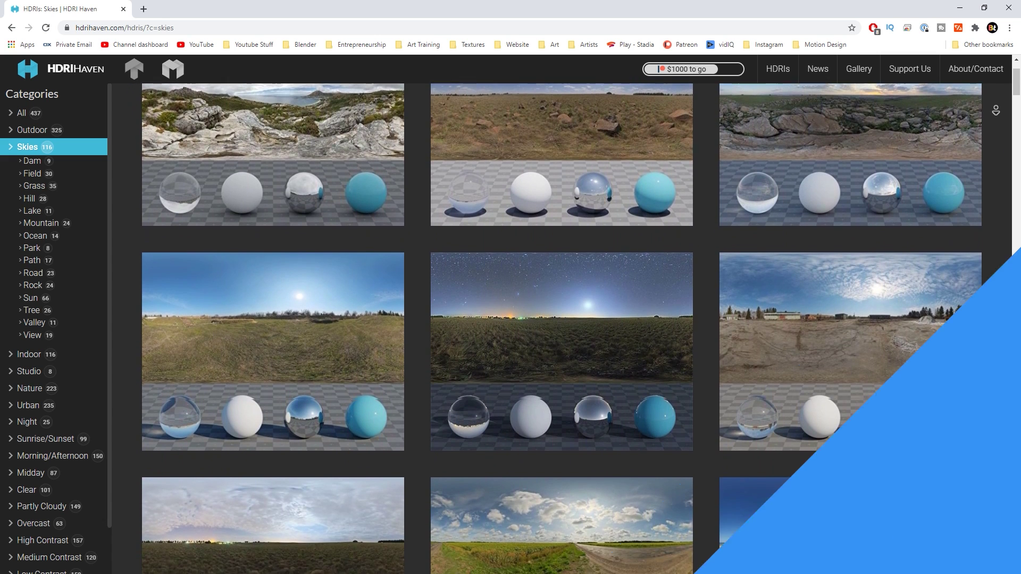
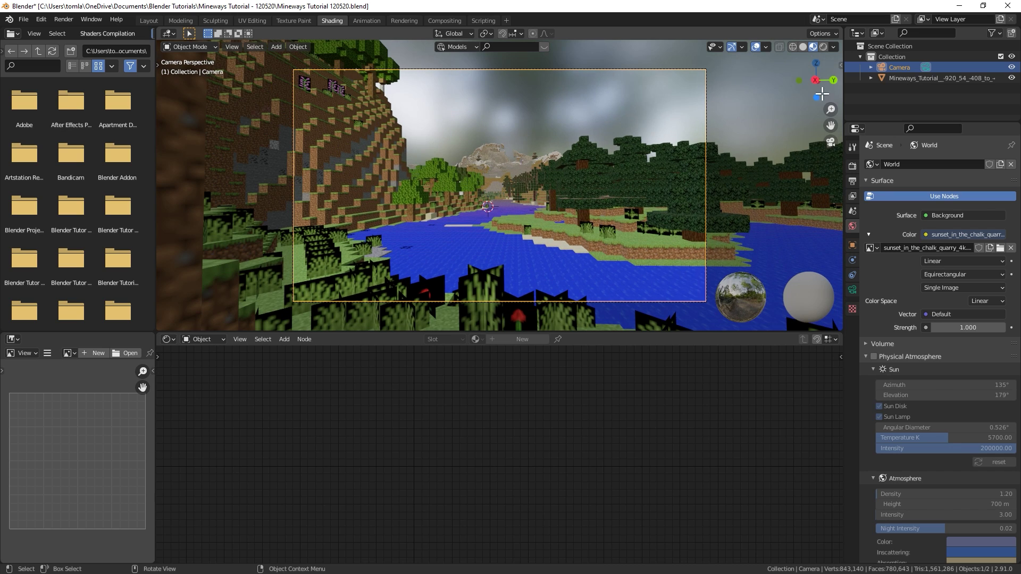
Preview the scene with rendered shading and show the World nodes in the shader editor, with free space before the environment texture.
click(823, 47)
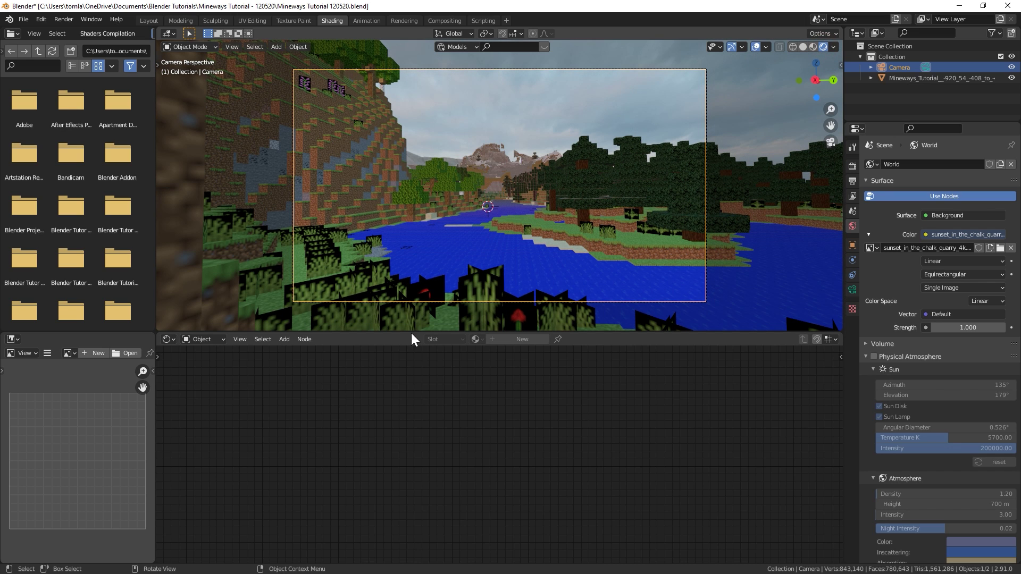
click(197, 339)
click(202, 364)
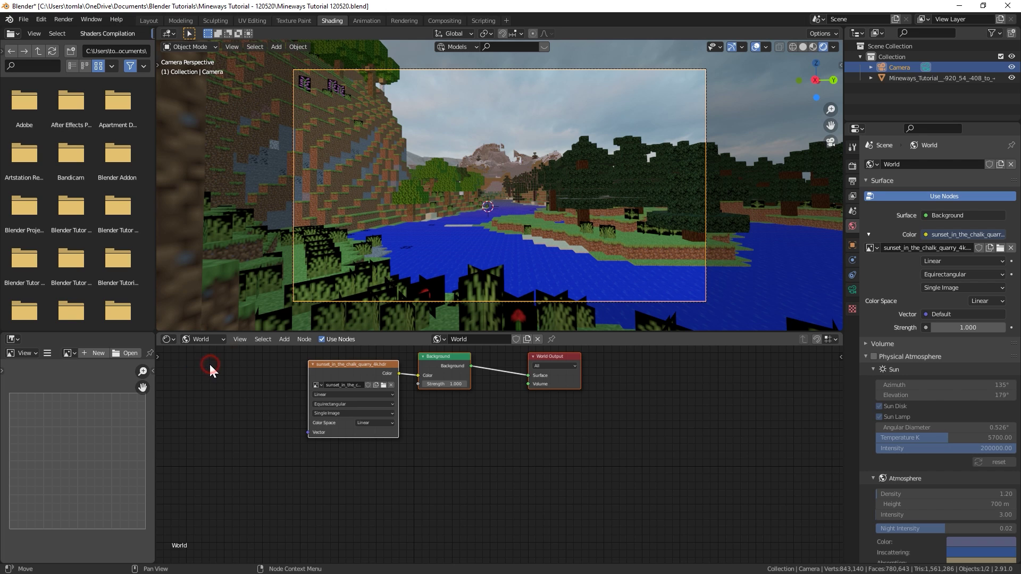
click(248, 379)
click(336, 365)
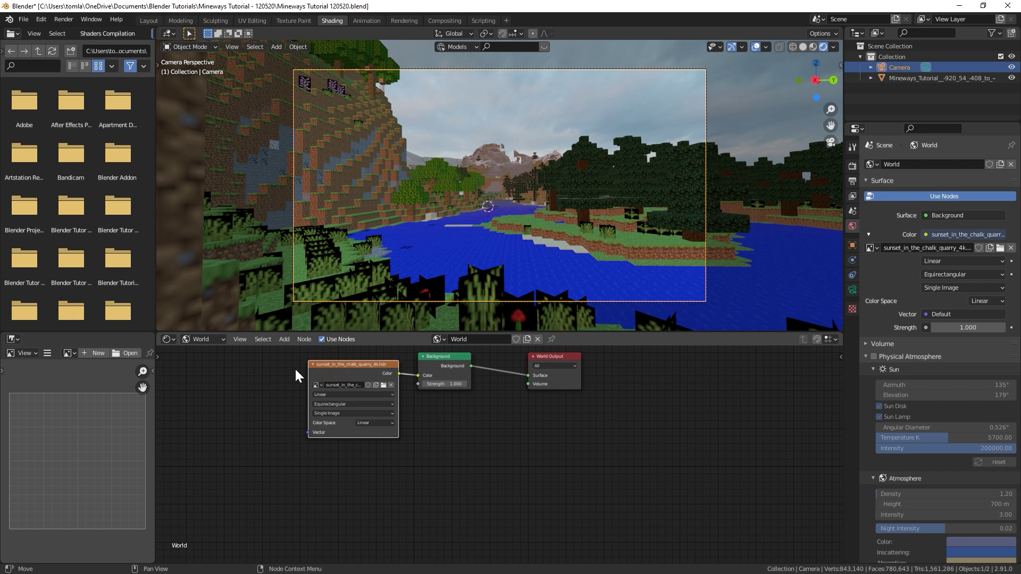
middle_drag(284, 372, 344, 394)
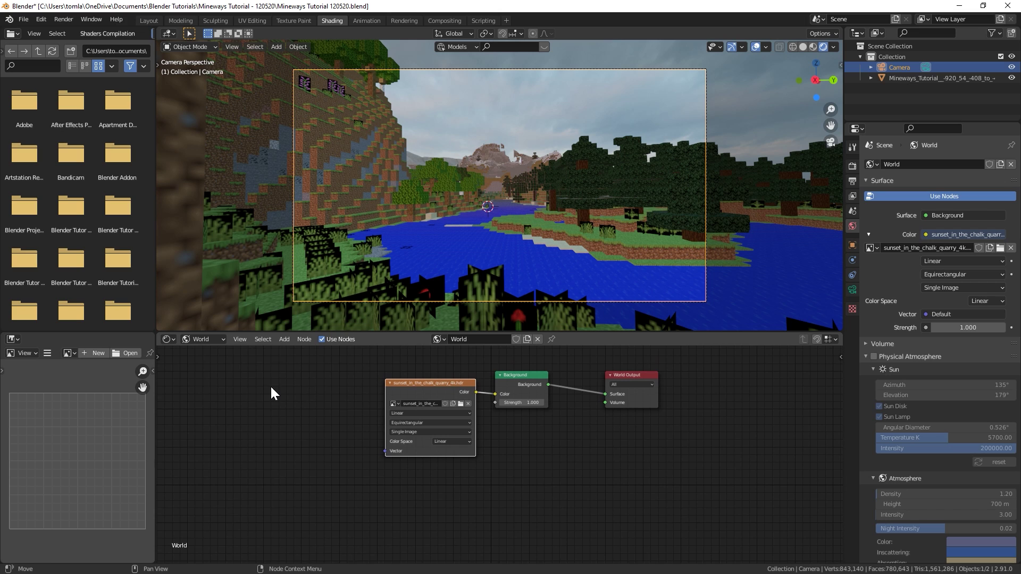
Add a Texture Coordinate node and a Mapping node in front of the sunset_in_the_chalk_quarry_4k.hdr environment texture.
key(shift+a)
mouse_move(242, 403)
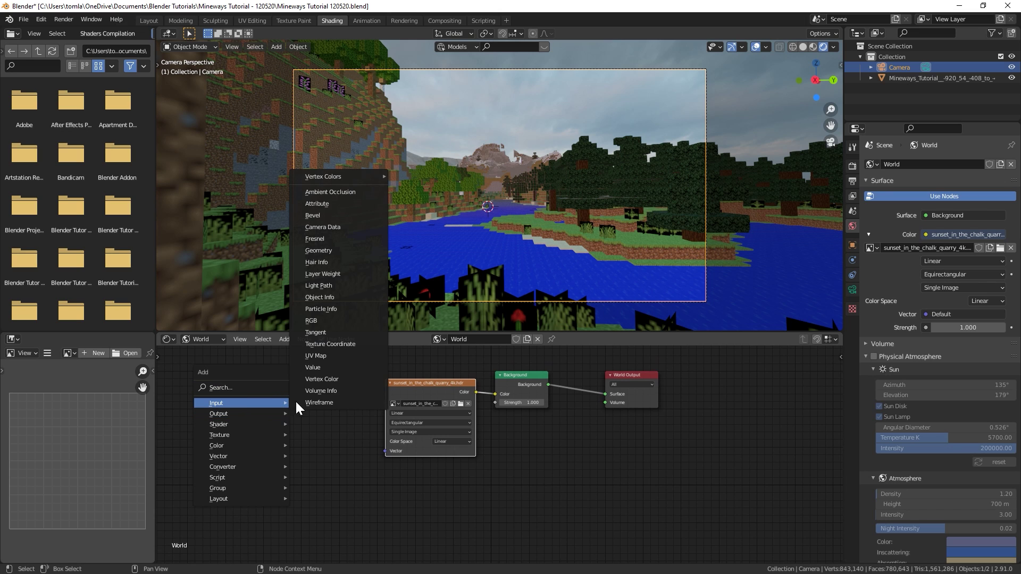
click(339, 344)
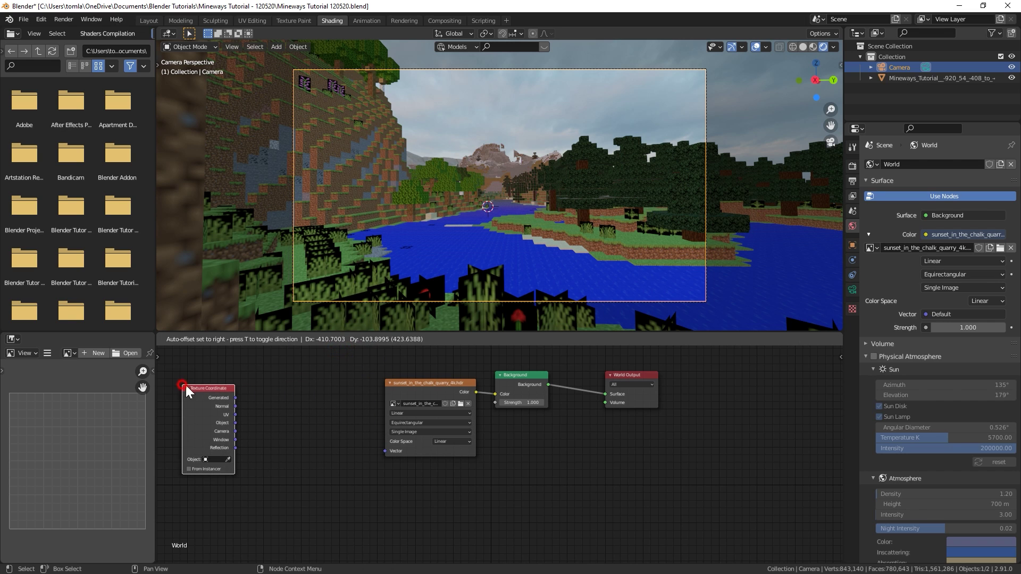
click(181, 382)
key(shift+a)
mouse_move(213, 452)
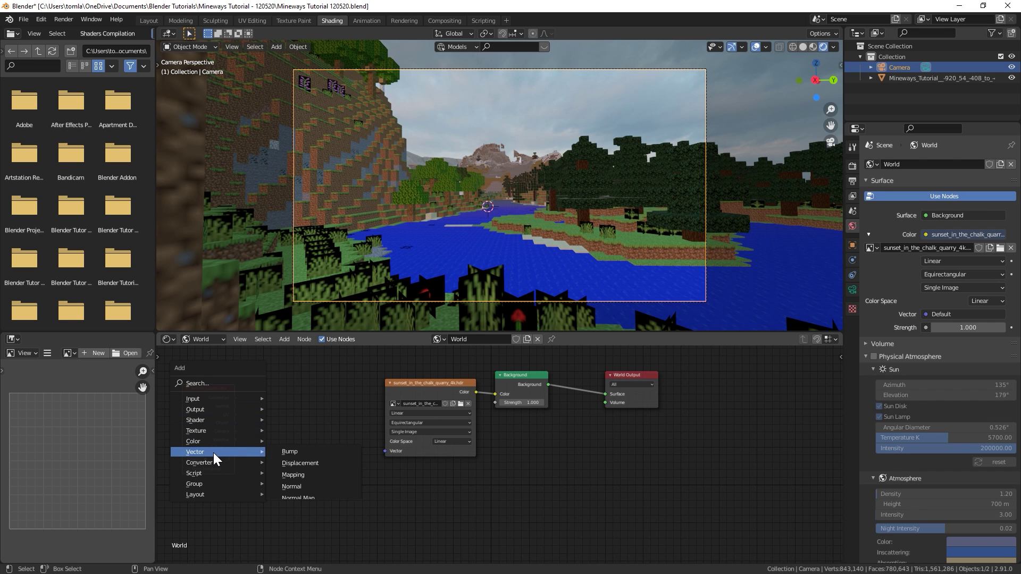
click(306, 474)
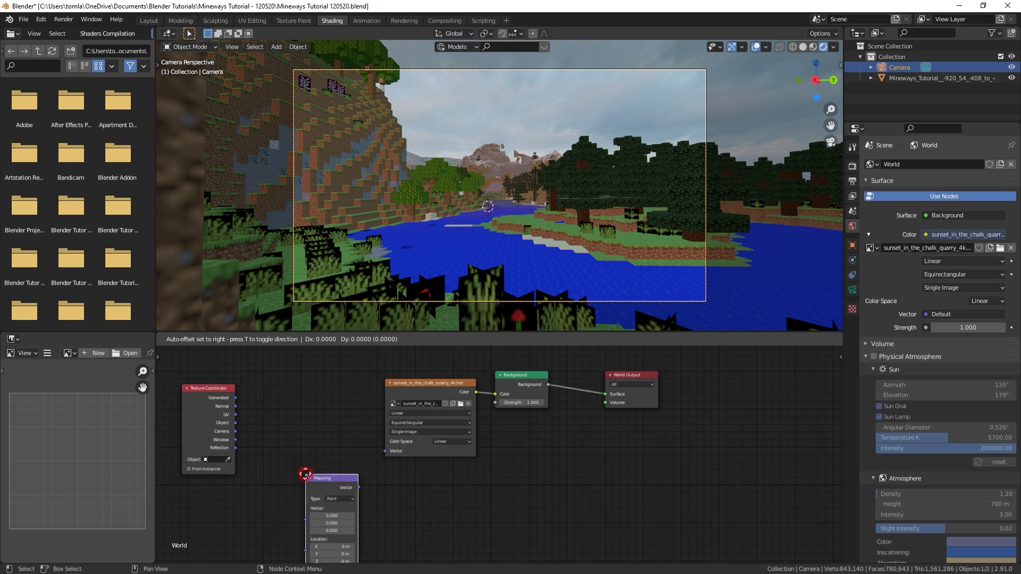
click(284, 362)
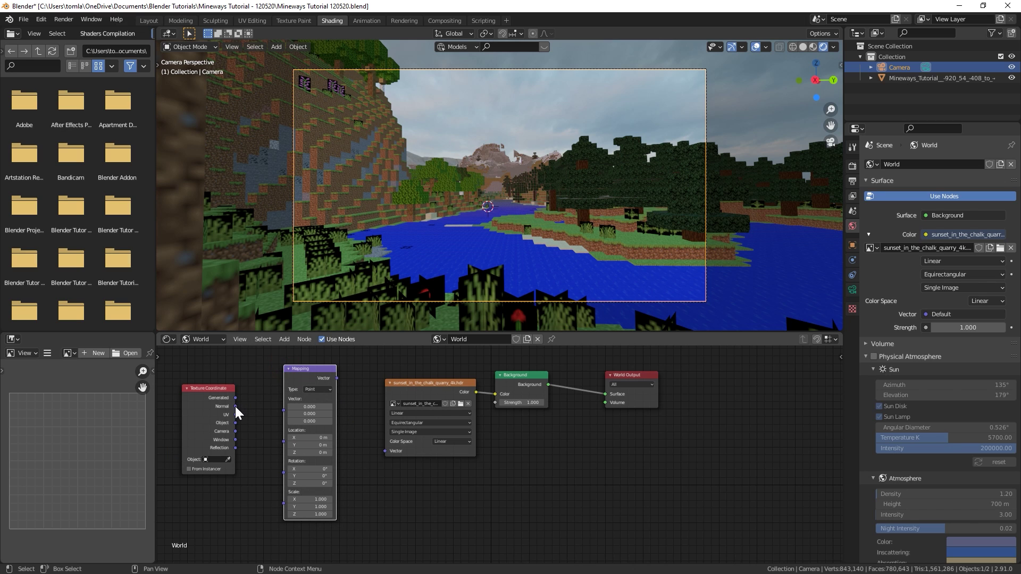
Link the Generated coordinates through the Mapping node into the environment texture's Vector and set the mapping's Z rotation to about -218°.
drag(235, 397, 282, 411)
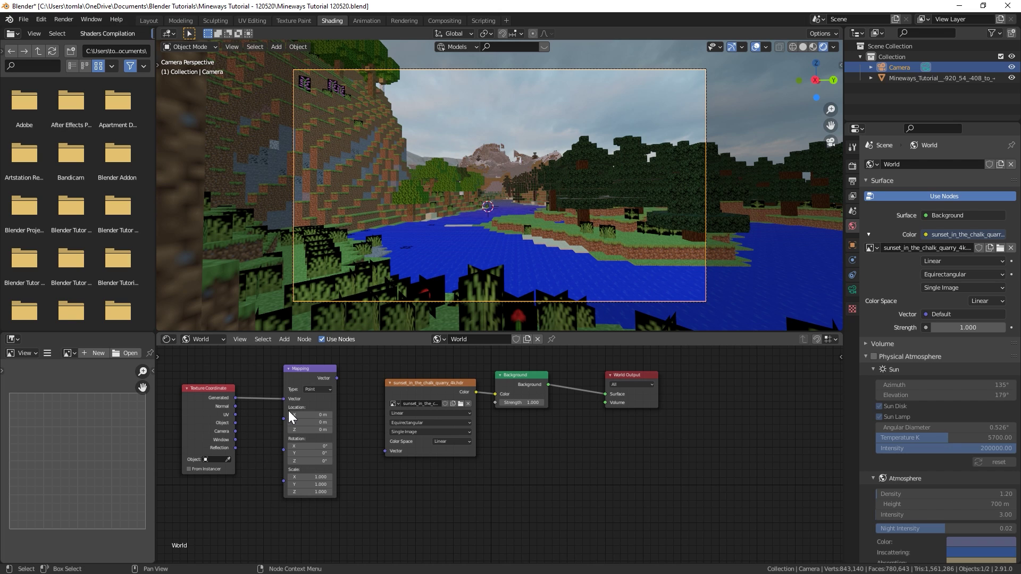
drag(336, 378, 383, 451)
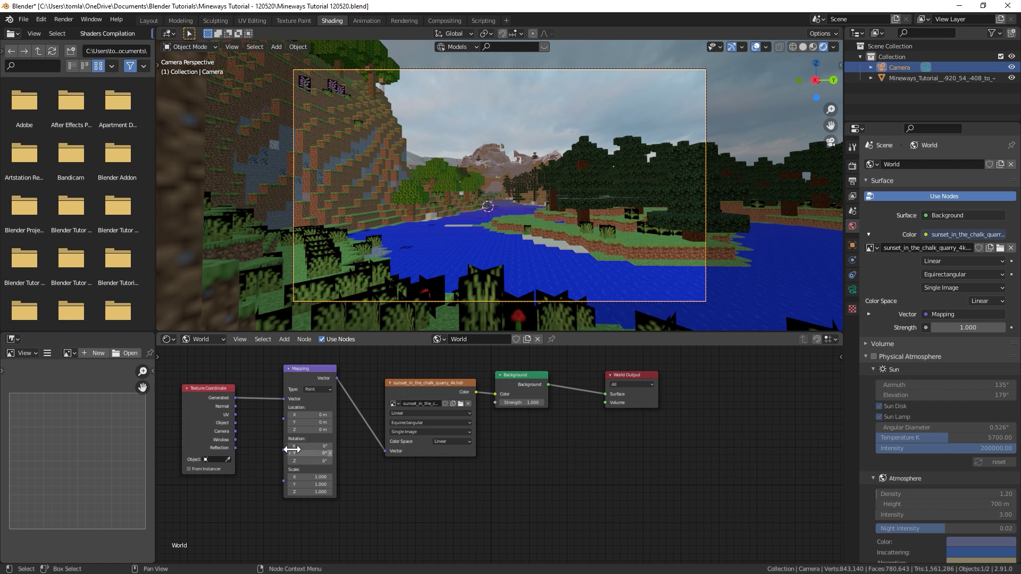
scroll(315, 456, up, 2)
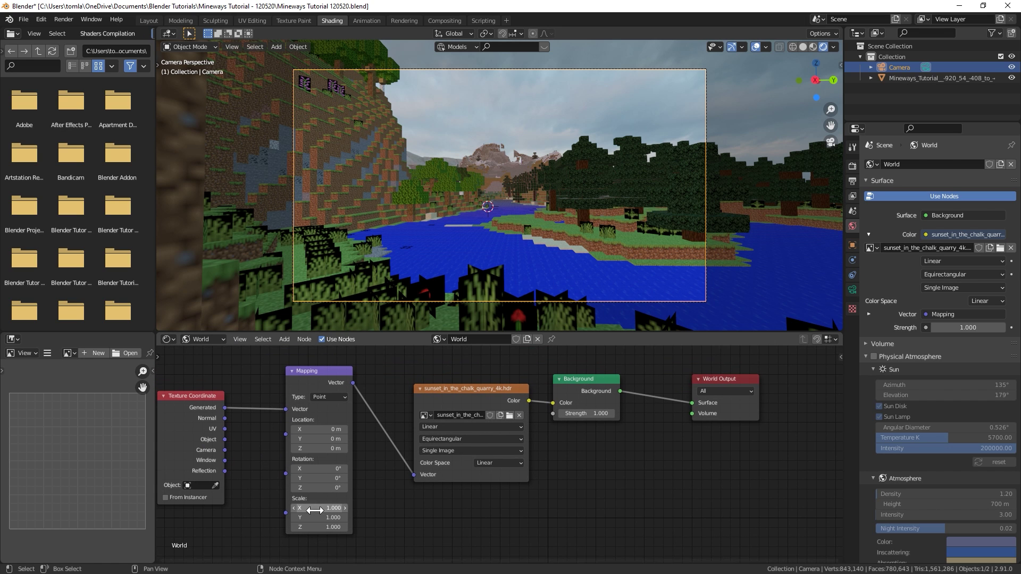
drag(317, 488, 202, 478)
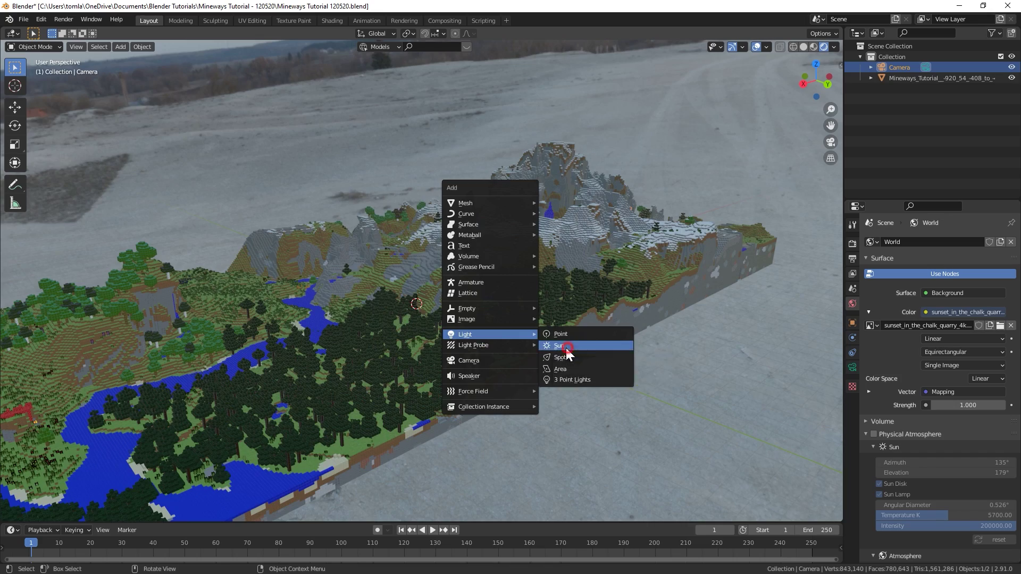
Add a Sun light and move it up above the terrain in the front view.
click(560, 346)
key(KP_7)
key(KP_1)
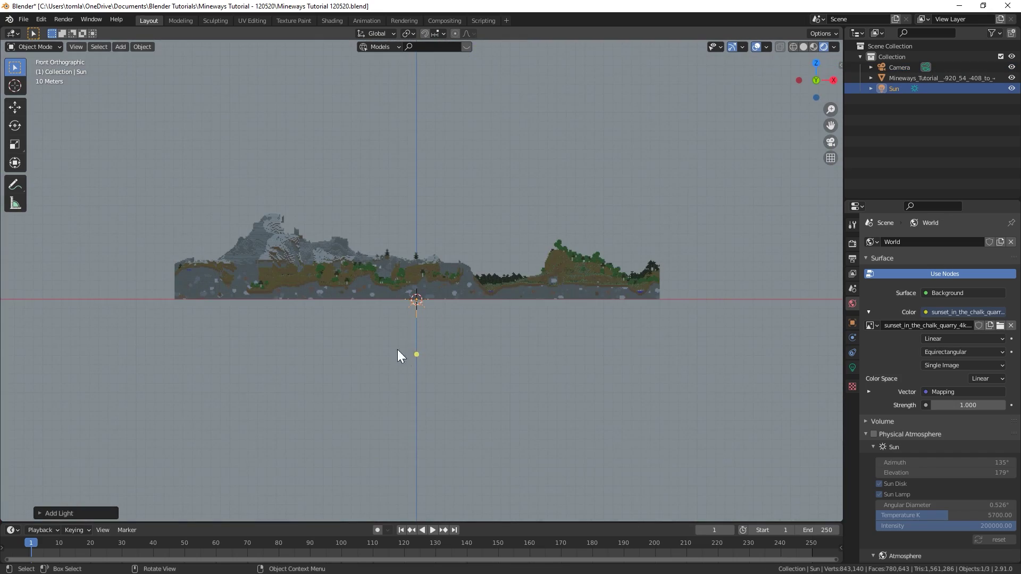
key(r)
click(340, 262)
Look through the camera and rotate the Sun light about its local Y axis.
key(KP_0)
key(r)
key(x)
key(x)
key(Escape)
key(r)
key(x)
key(x)
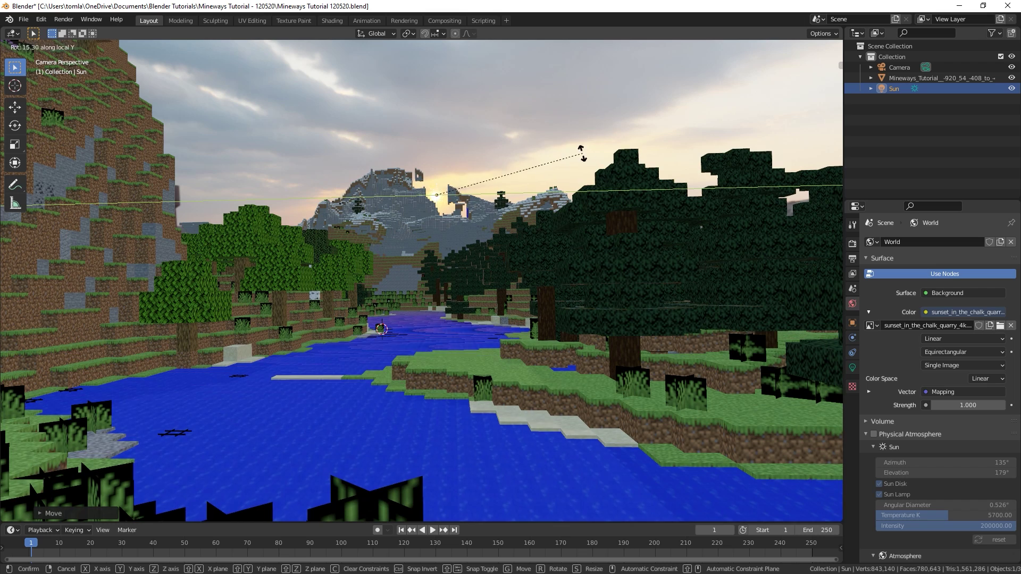
click(579, 214)
In the Shading workspace, switch the shader editor to object materials and select the Mineways terrain model.
click(332, 20)
click(799, 46)
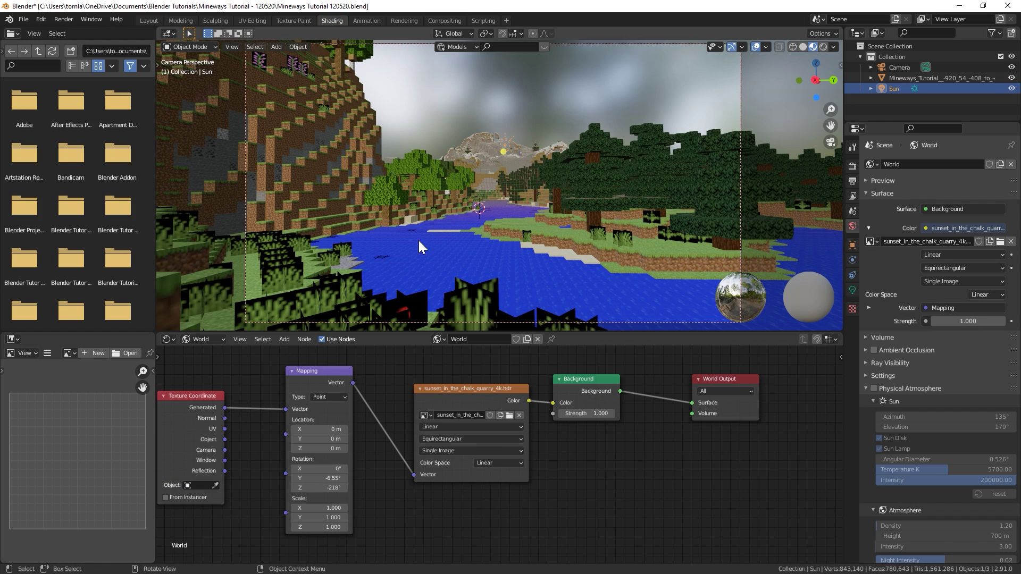
click(207, 339)
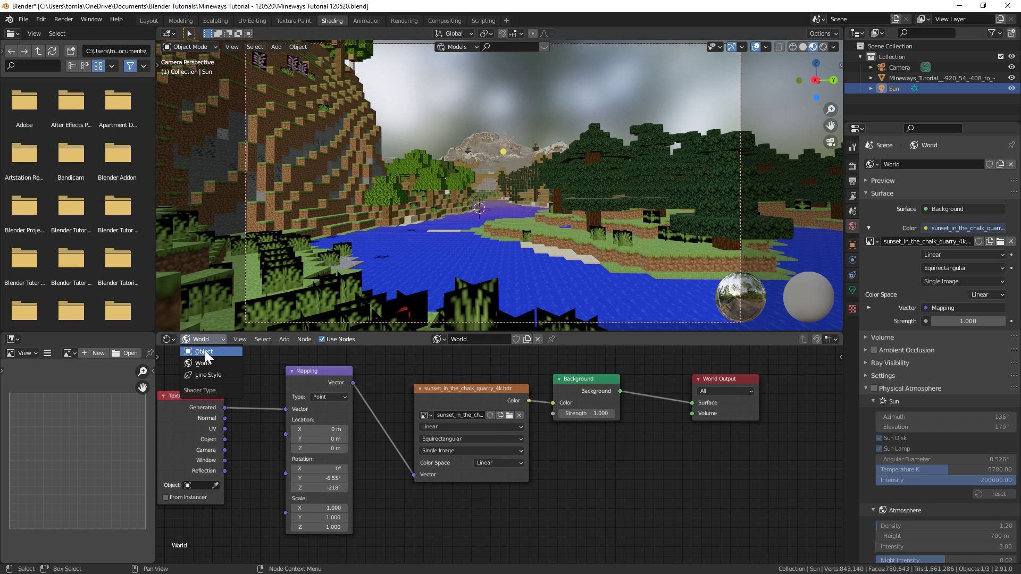
click(204, 351)
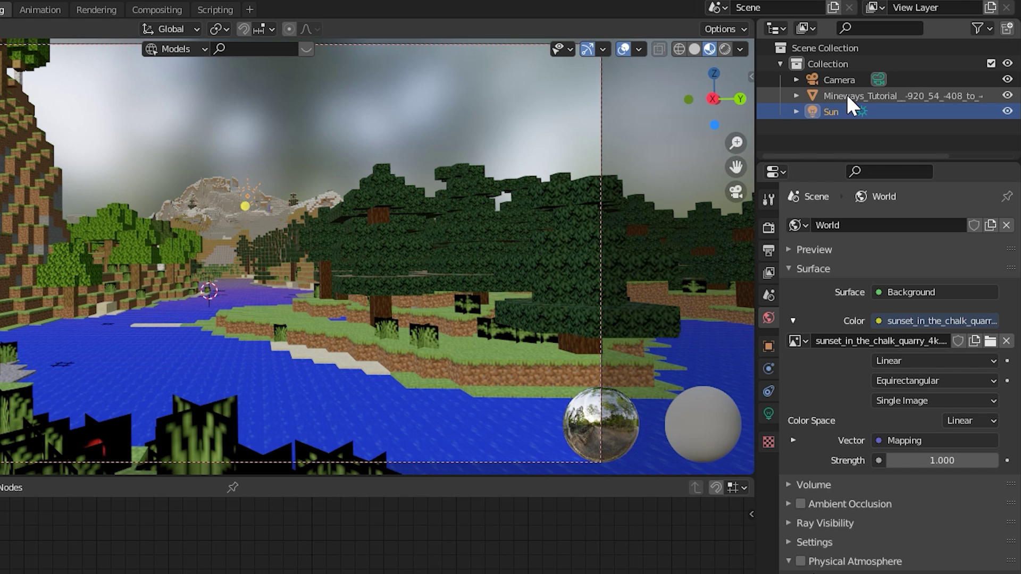
click(927, 77)
middle_drag(194, 505, 142, 559)
Expand the Mineways model's material list in an enlarged outliner and show the nodes of the Stationary_Water material.
click(796, 97)
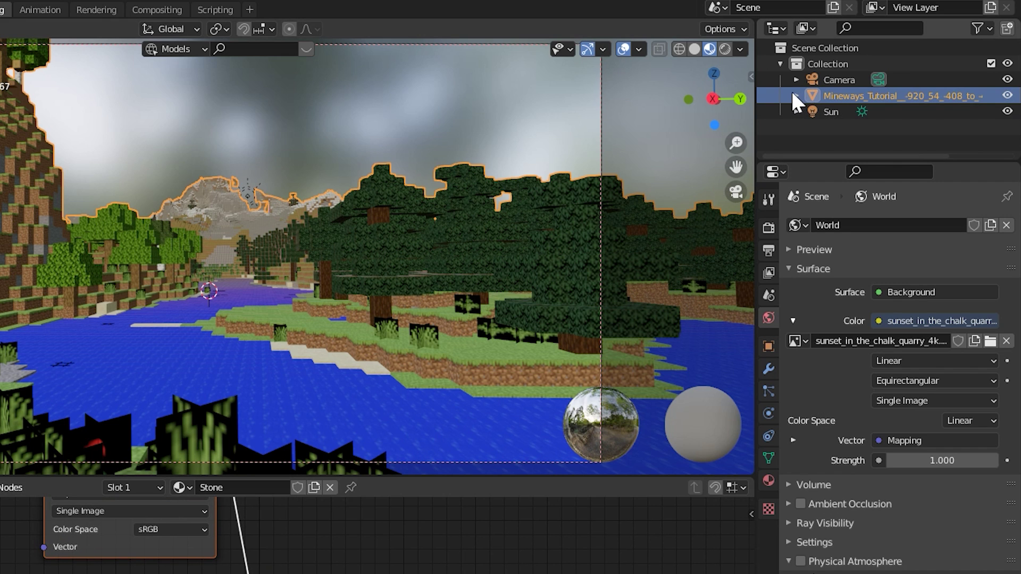
click(811, 112)
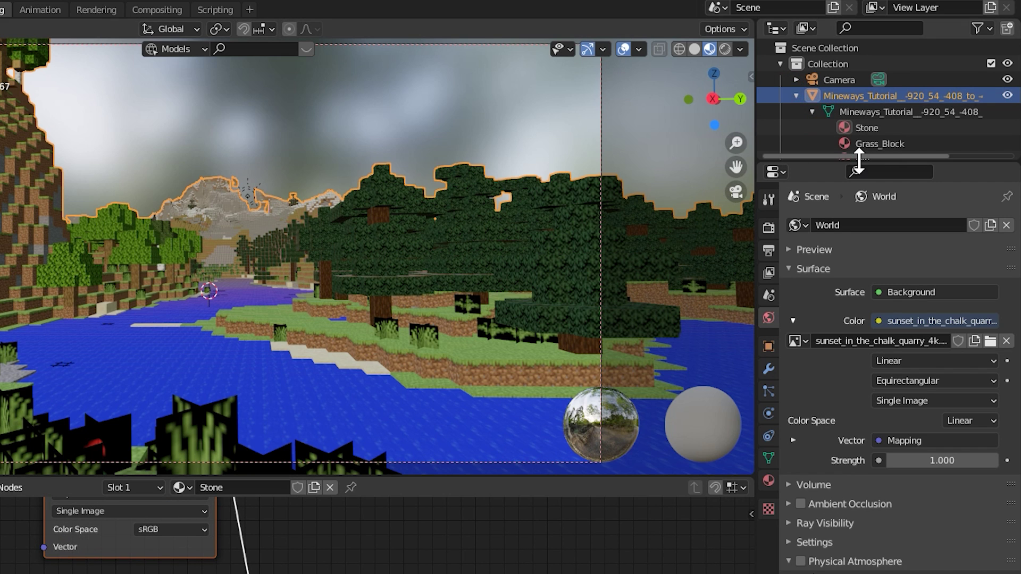
drag(856, 171, 854, 370)
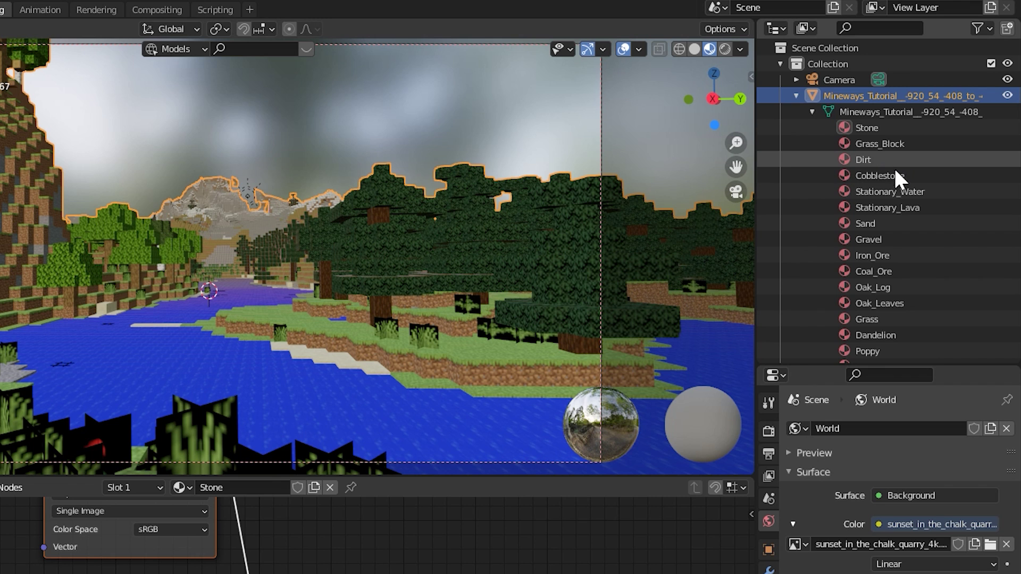
click(904, 191)
middle_drag(268, 561, 183, 573)
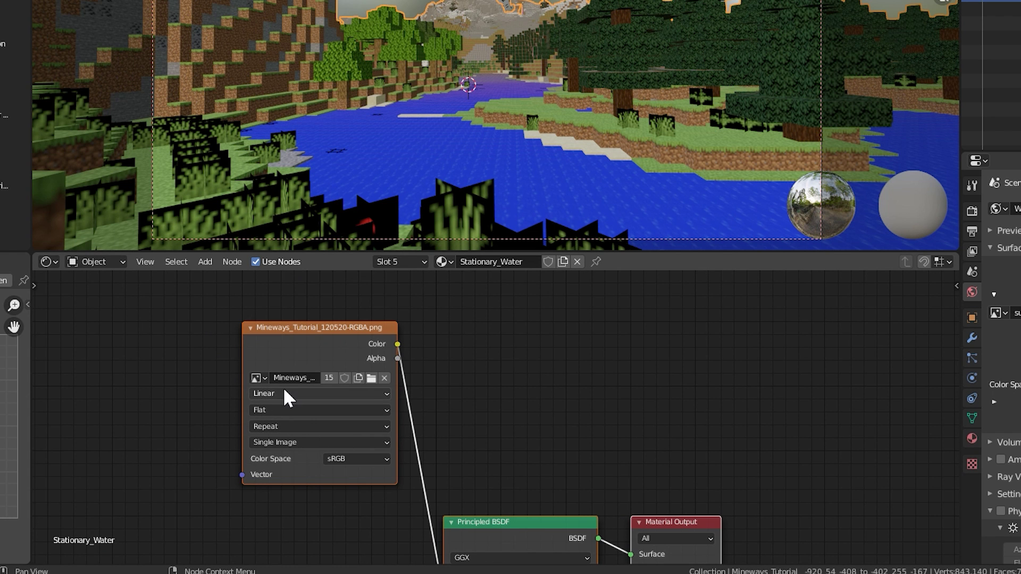
Set the Stationary_Water image texture's interpolation to Closest and check the river surface up close.
click(283, 393)
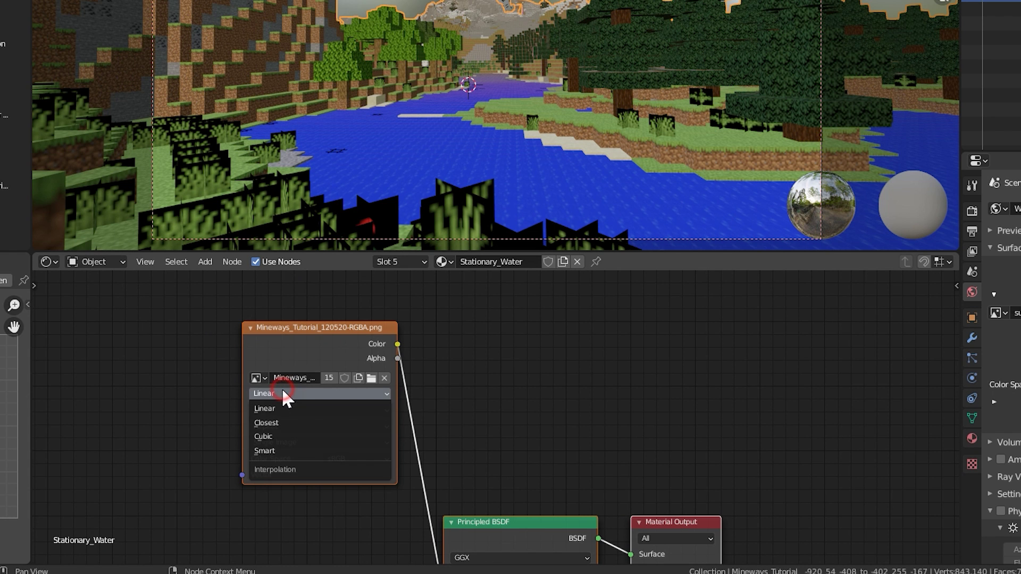
click(282, 423)
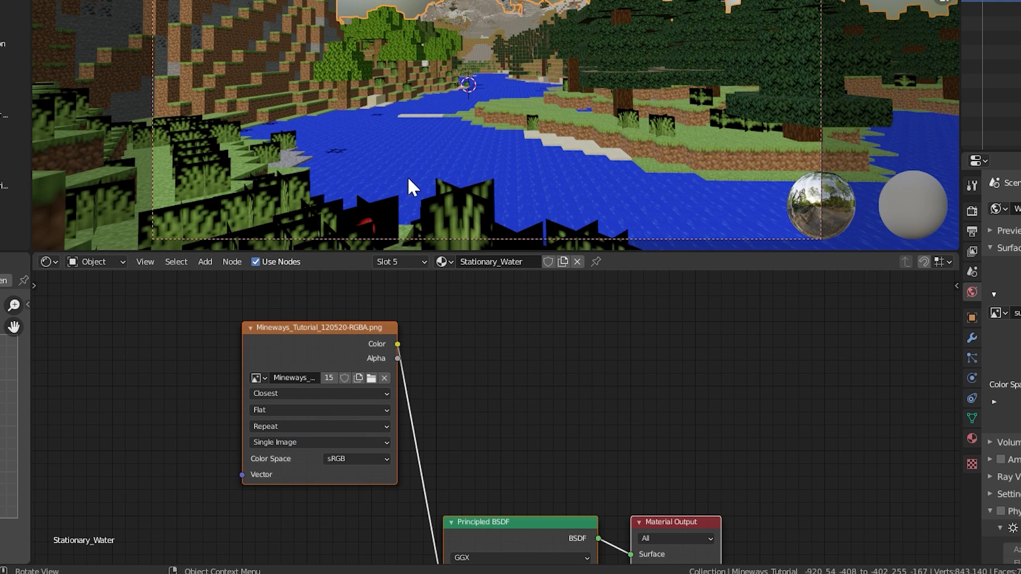
scroll(430, 165, up, 6)
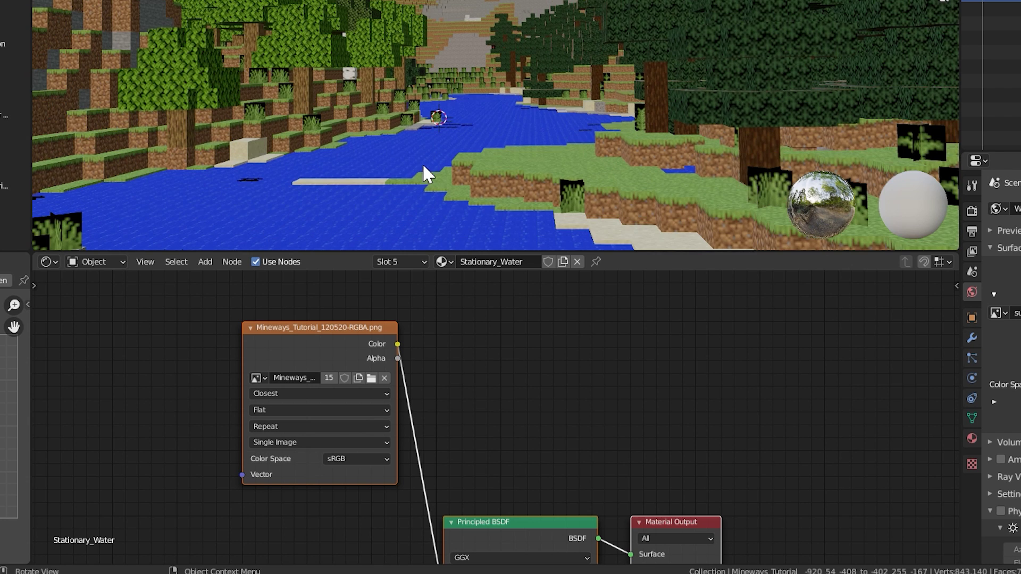
Compare the water surface up close with Linear texture interpolation, and set the Stationary_Water image texture back to Closest.
scroll(444, 143, up, 10)
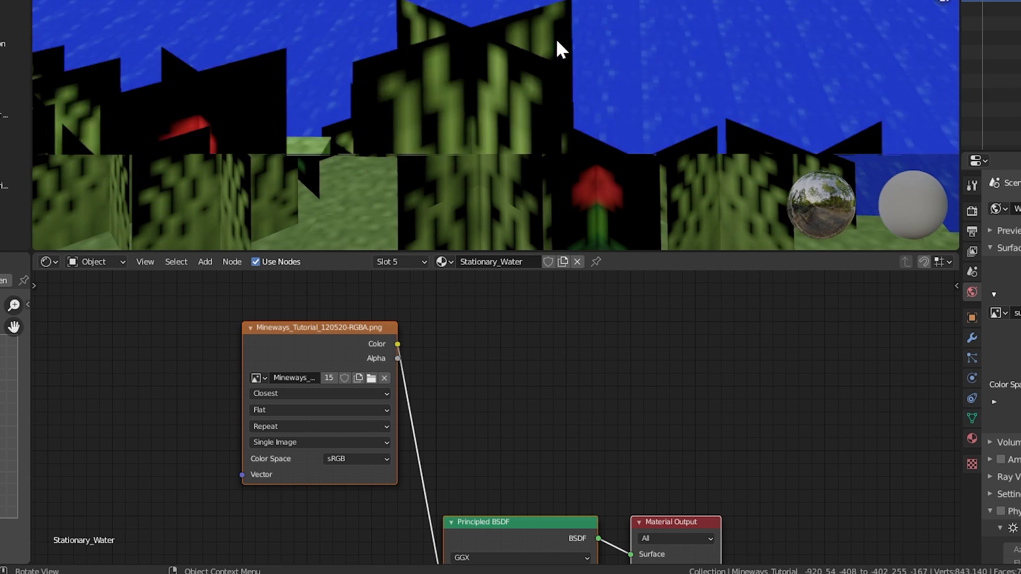
scroll(247, 139, up, 5)
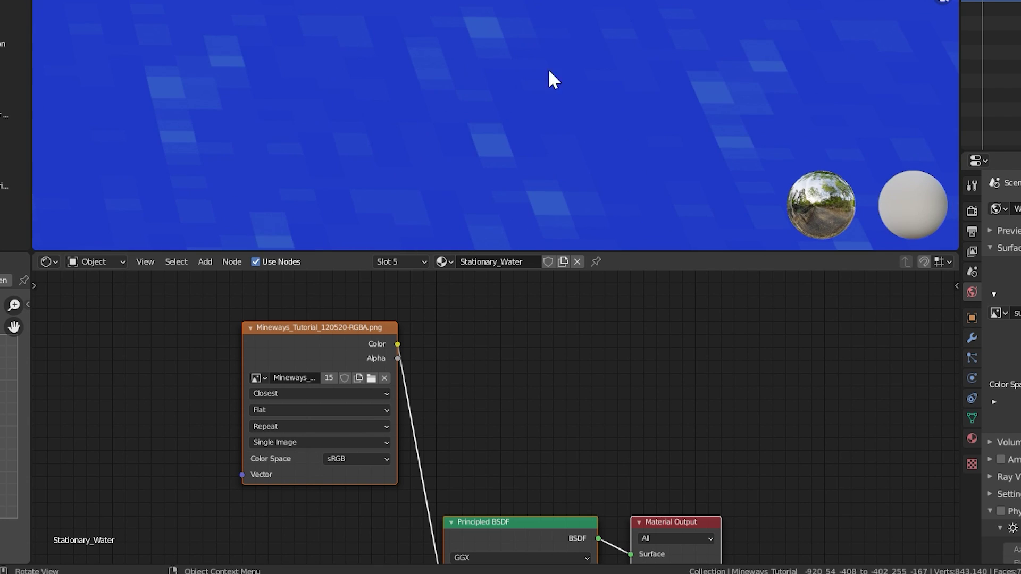
click(286, 395)
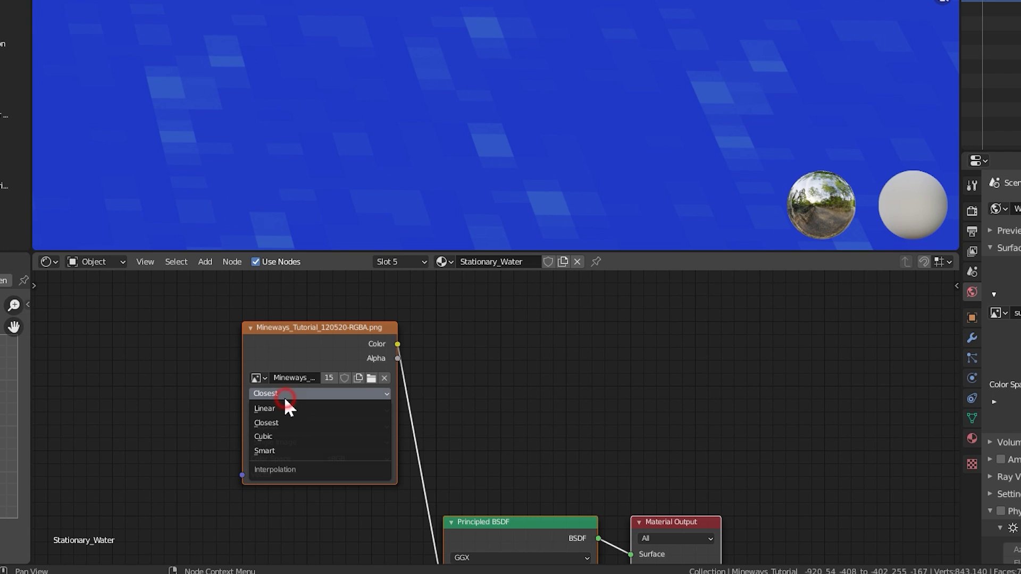
click(279, 409)
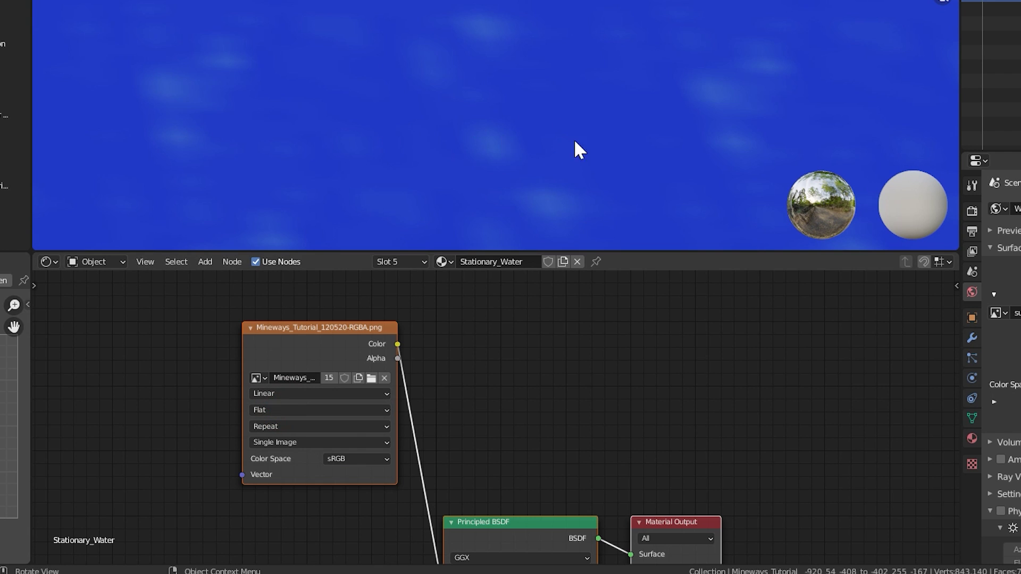
click(279, 393)
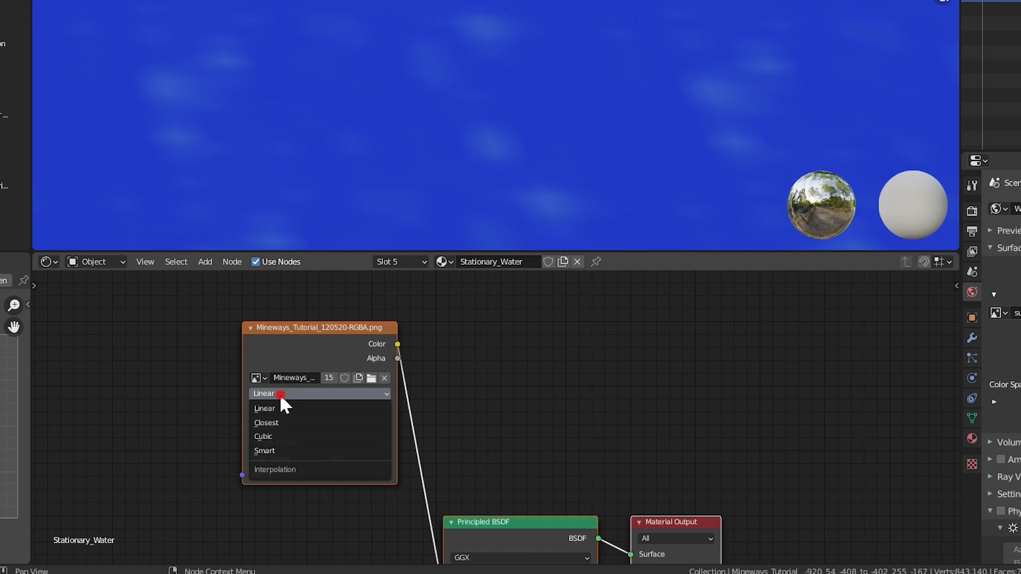
click(280, 421)
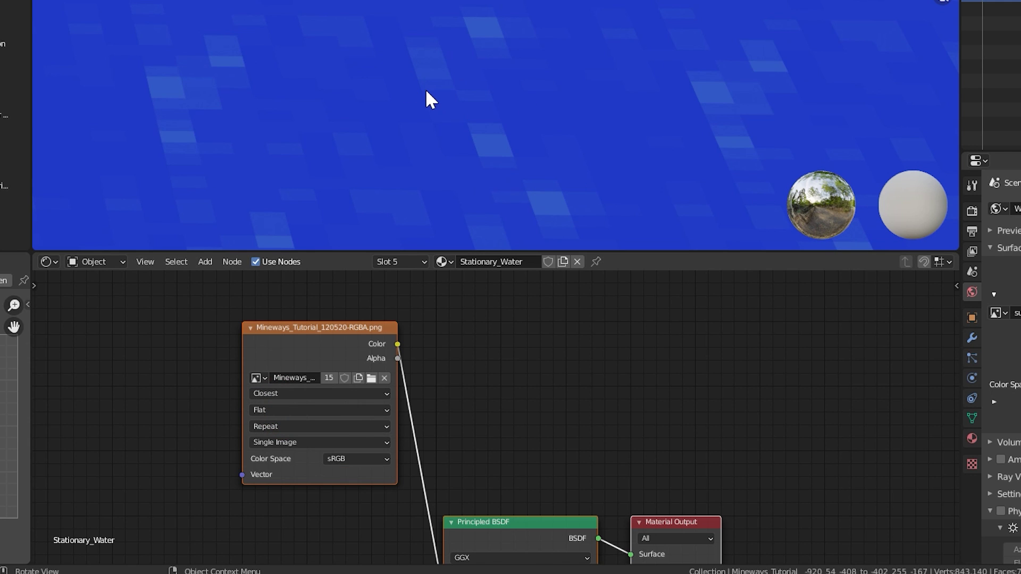
Return to the camera view and set the Stationary_Water material's Specular to 0.5 and Roughness to 0.1.
key(KP_0)
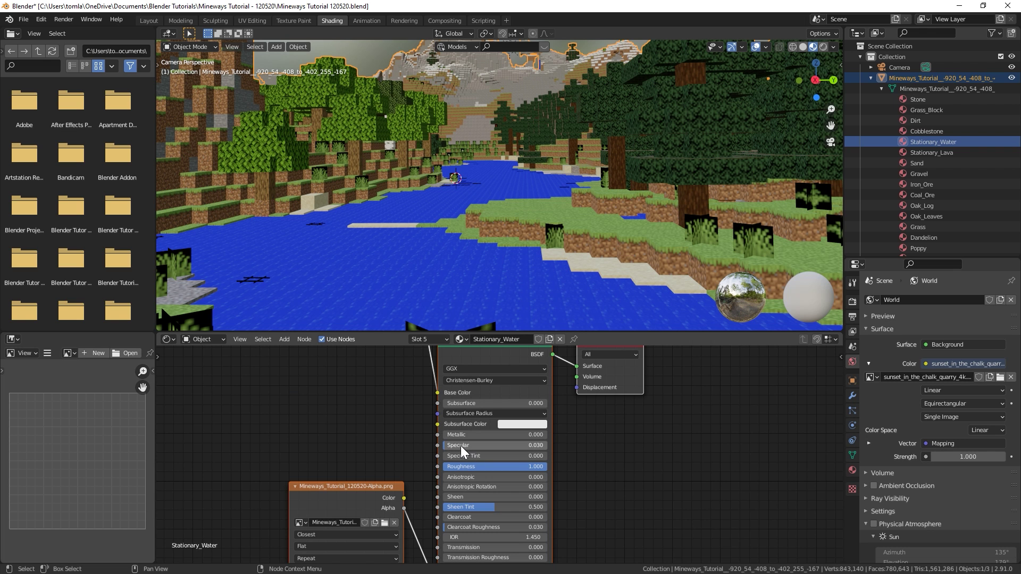
click(460, 446)
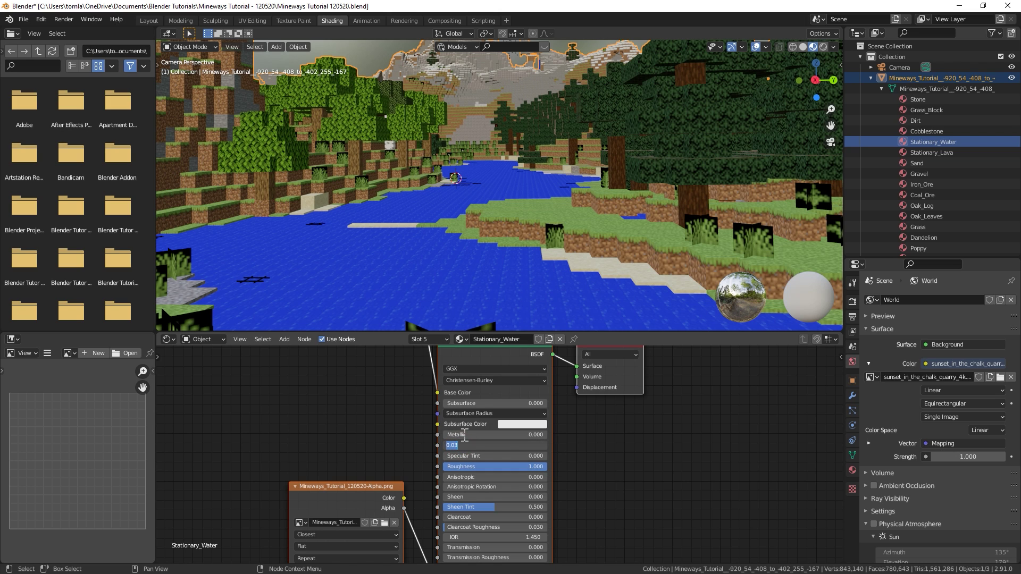
text(.5)
key(Return)
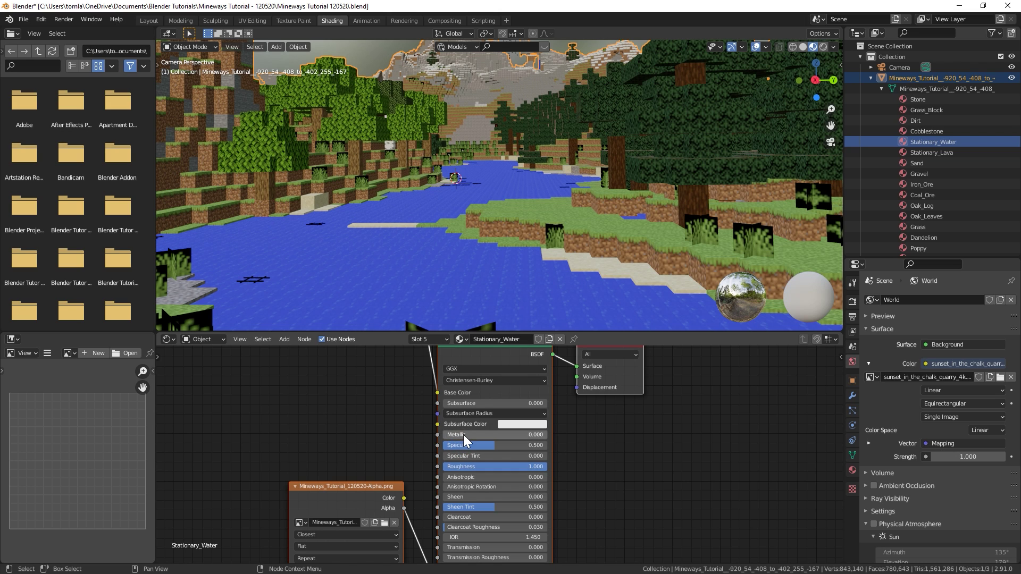
drag(505, 467, 406, 475)
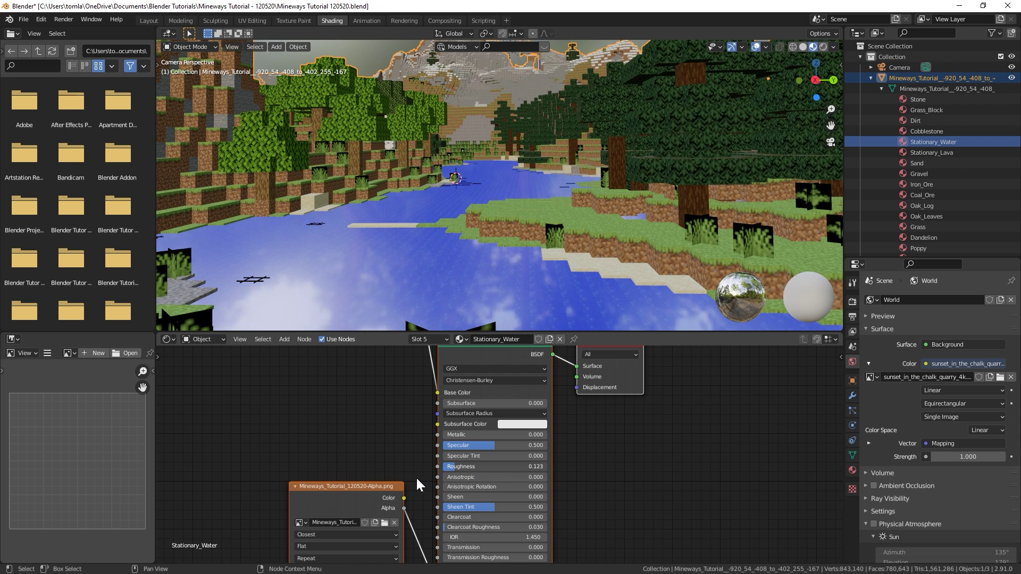
drag(494, 465, 493, 464)
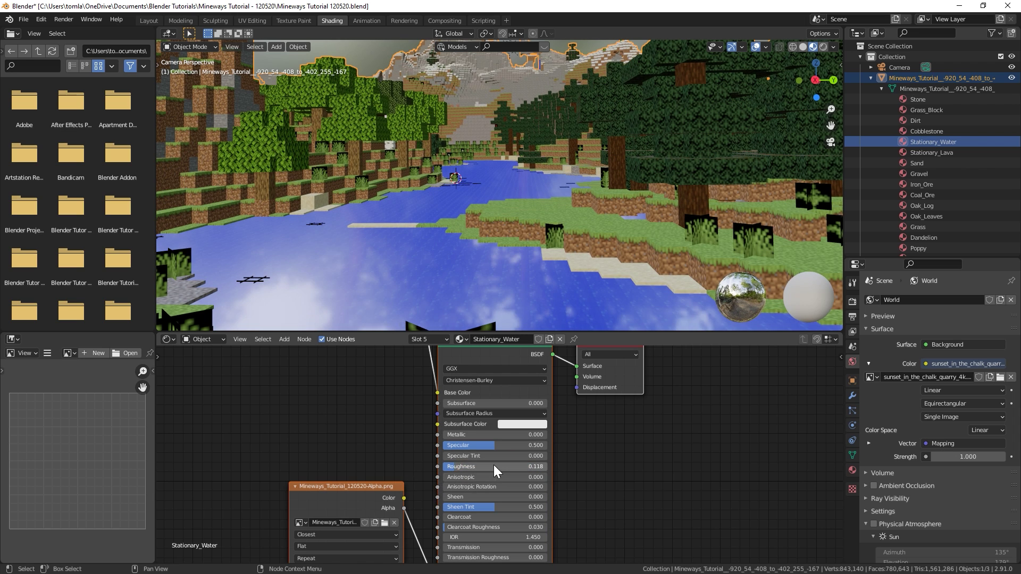
text(.1)
key(Return)
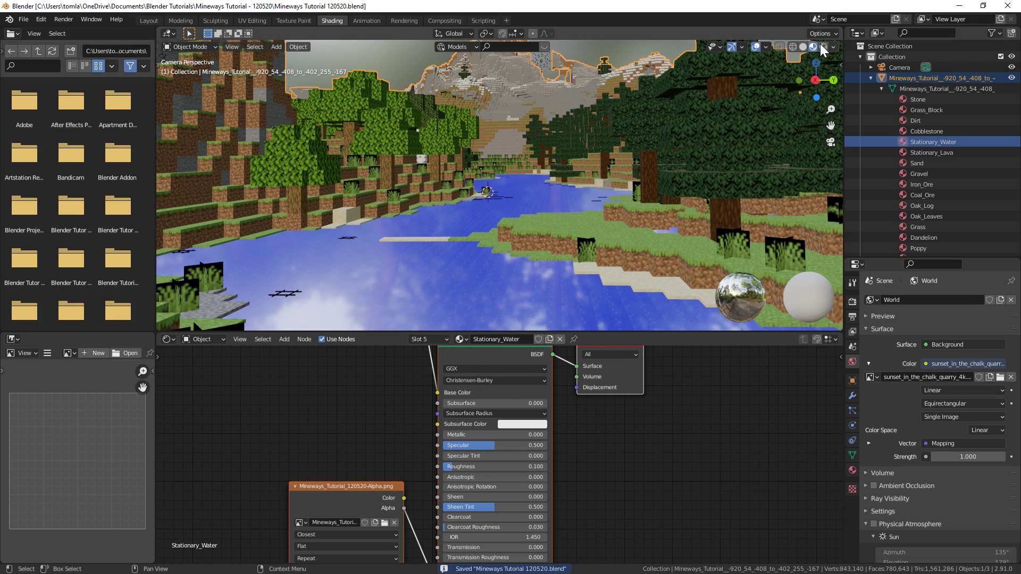
Switch the viewport to rendered shading and open the choice of nodes to add to the Stationary_Water material.
click(823, 47)
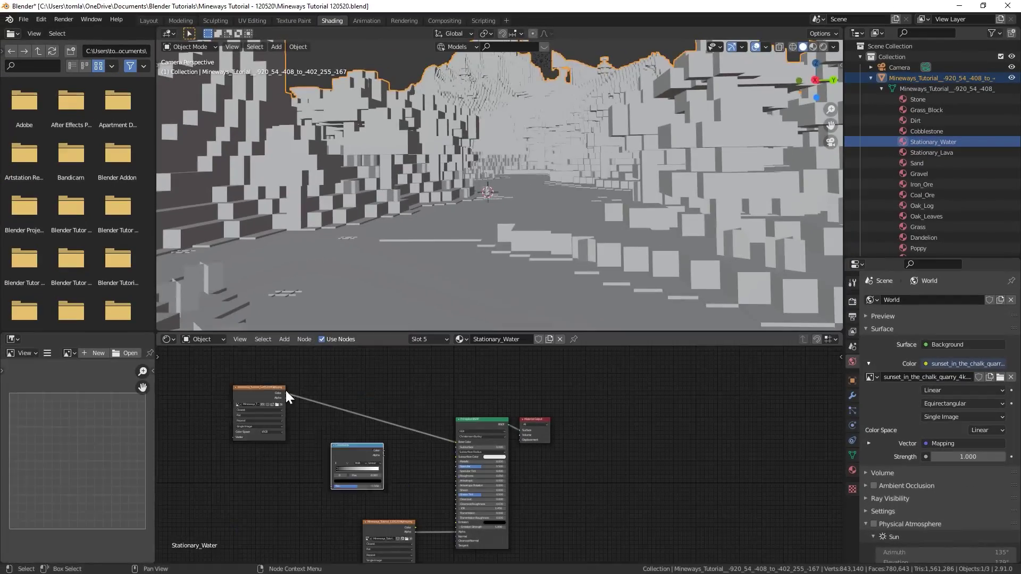
scroll(282, 420, up, 2)
key(shift+a)
mouse_move(345, 458)
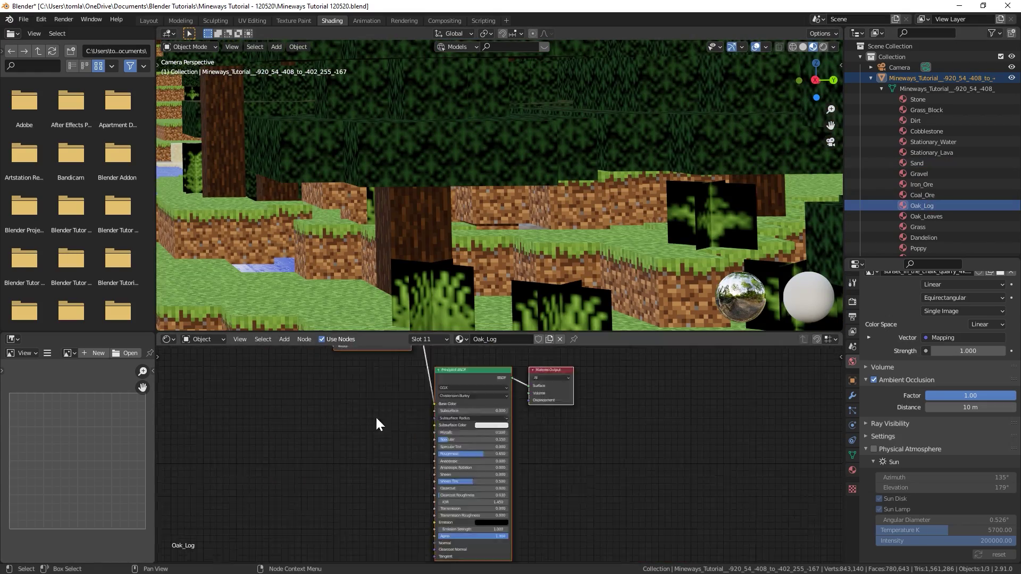
Add a node to the Oak_Log material's node tree.
key(shift+a)
mouse_move(346, 475)
click(435, 383)
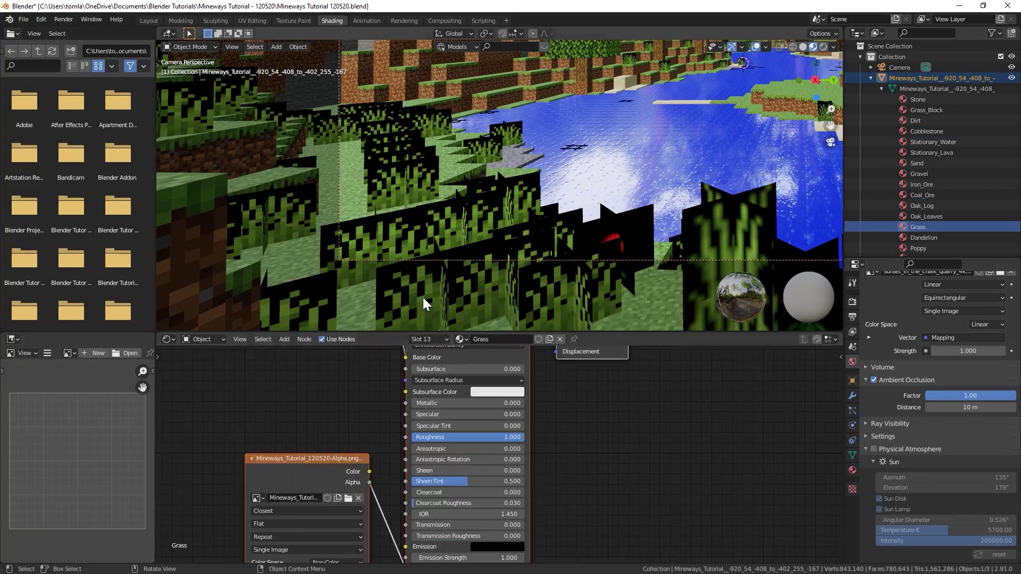
Set the Grass material's Roughness to 0.7 and show the nodes of the Iron_Ore material.
click(456, 435)
key(Return)
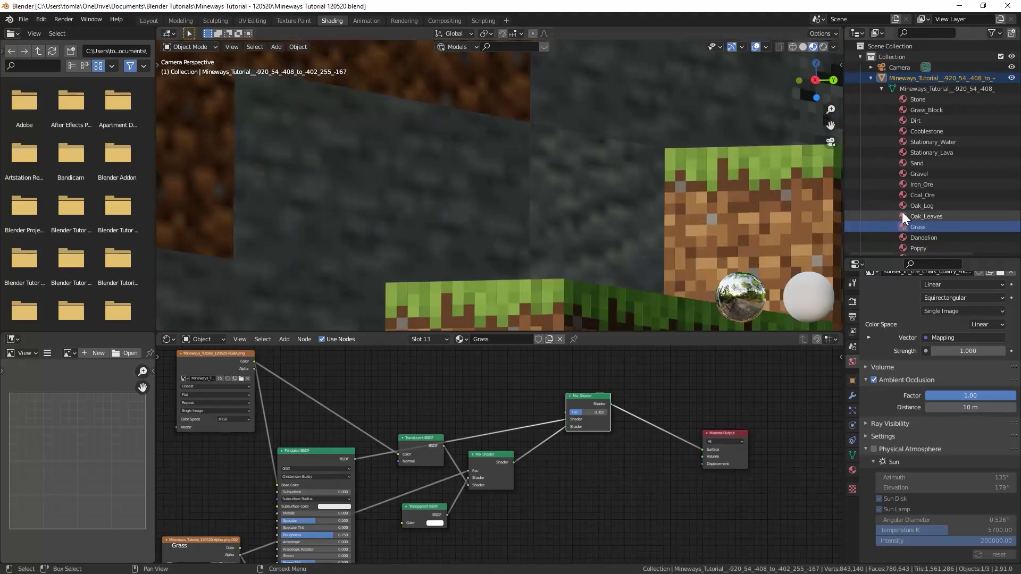
click(922, 184)
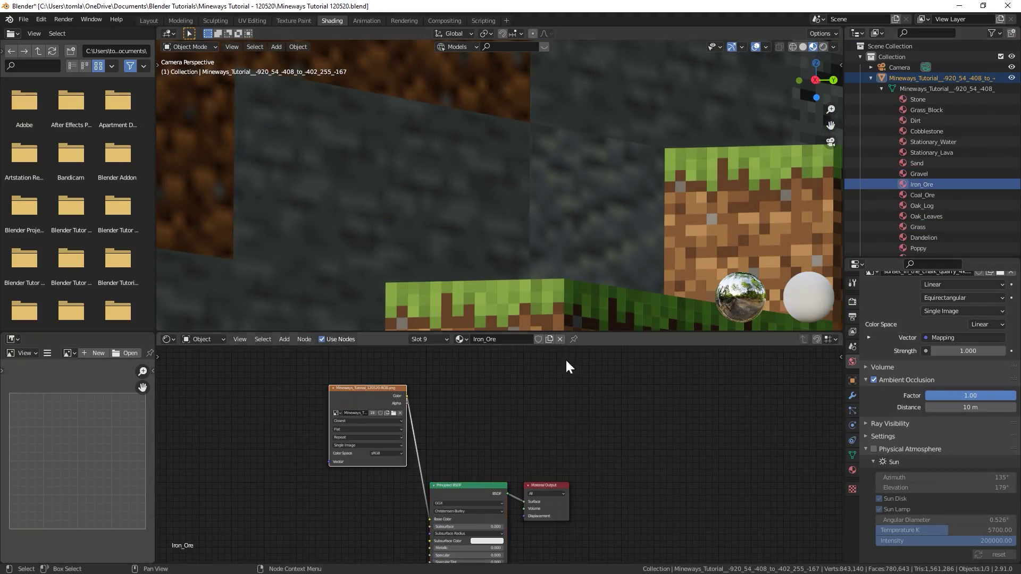